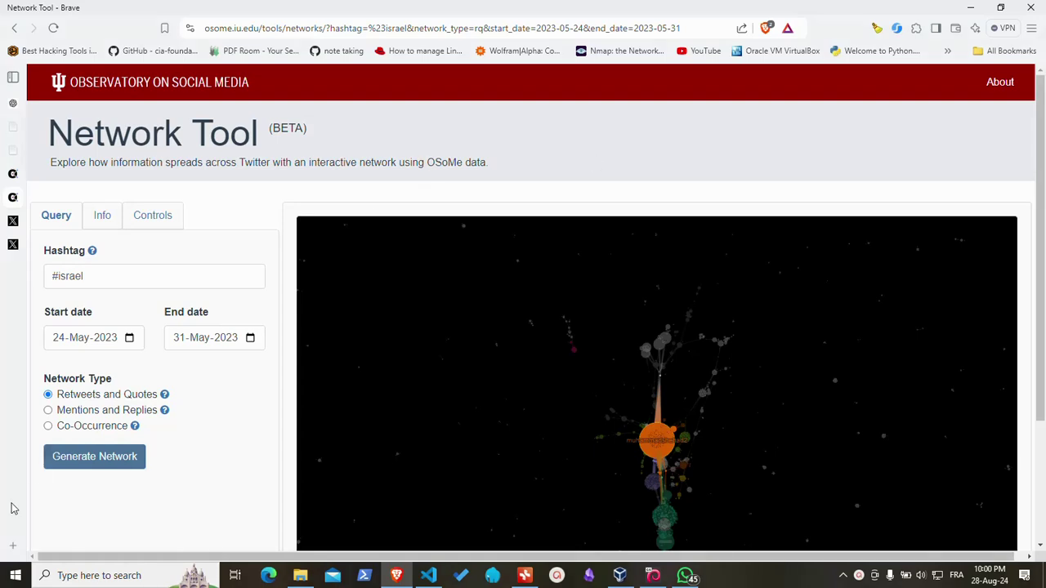
# Step: Load youtube.com in a new tab, then return to the Network Tool tab
pyautogui.click(13, 545)
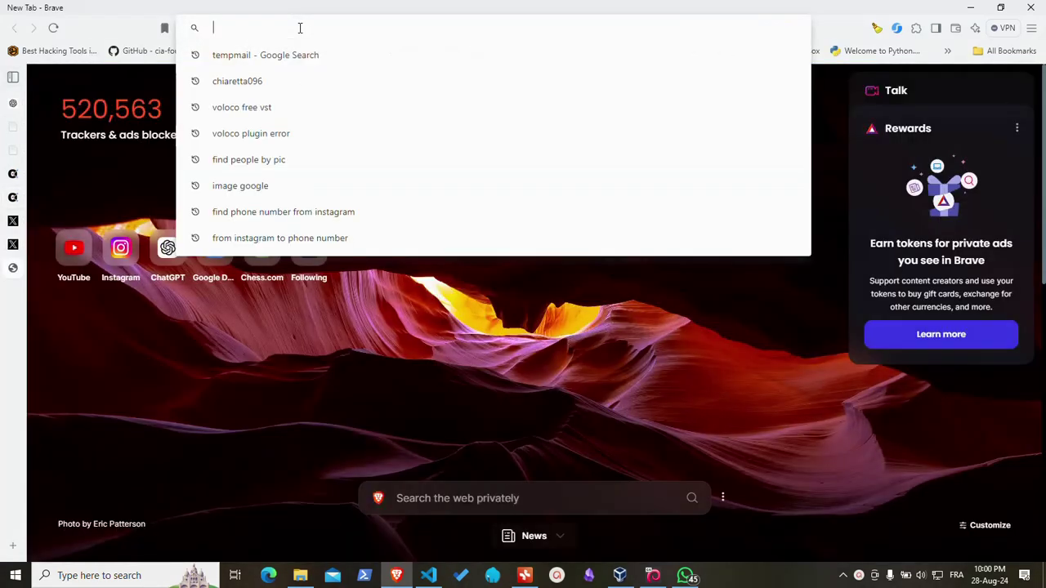
pyautogui.write('youtube.com')
pyautogui.press('Return')
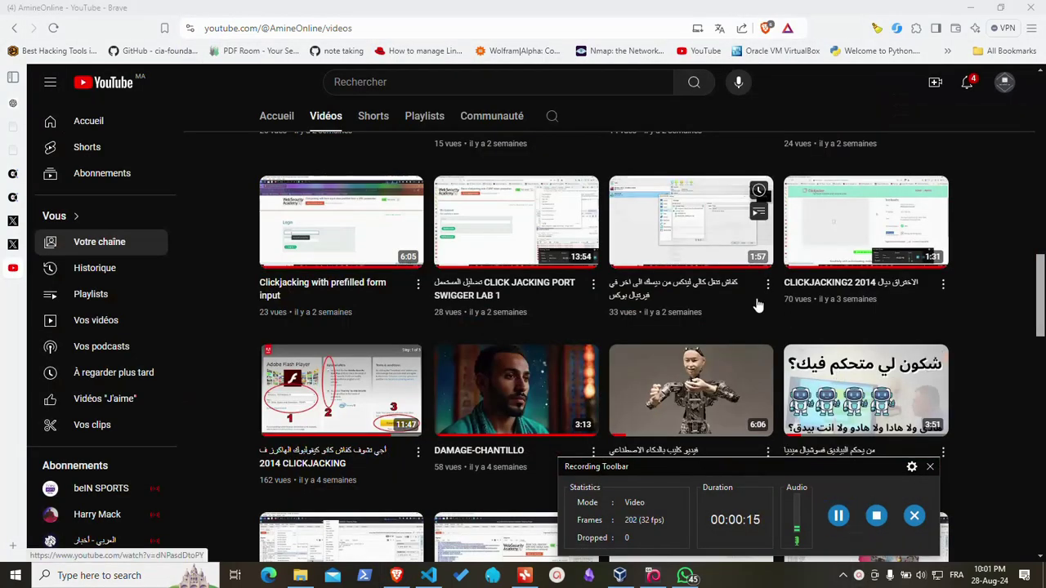
pyautogui.scroll(-2, 758, 305)
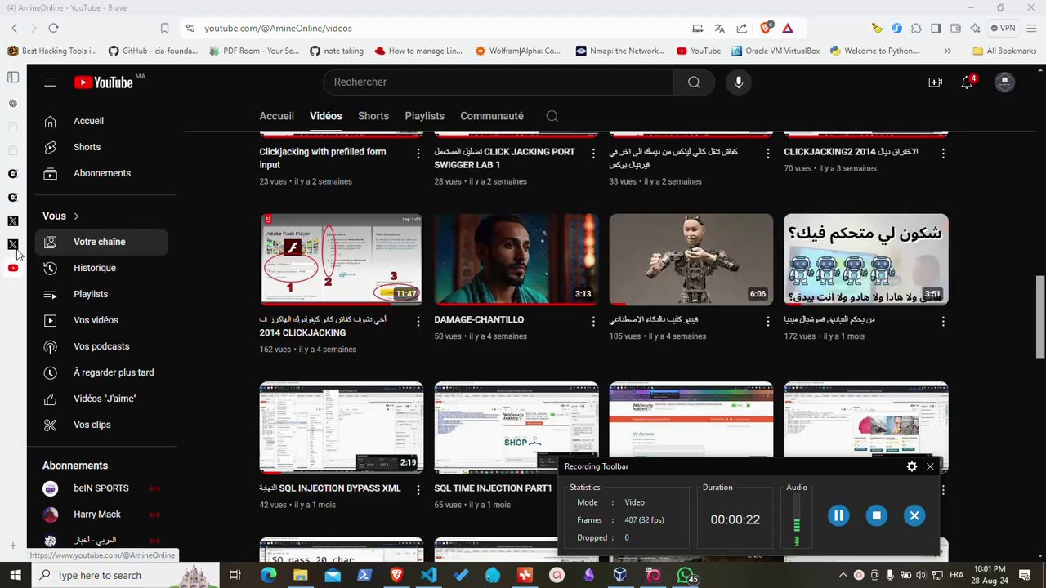
pyautogui.click(17, 200)
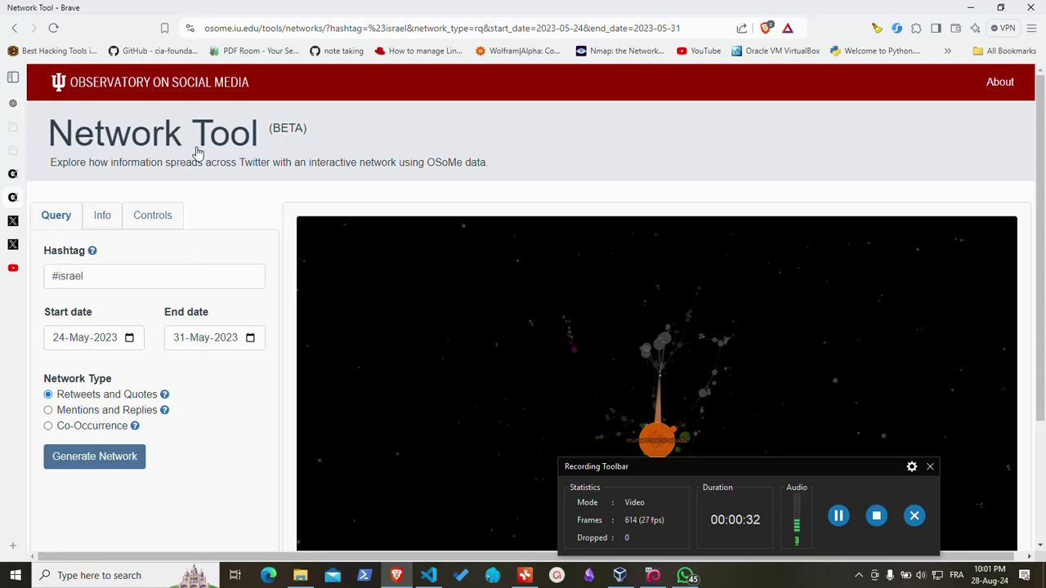
# Step: Glance at the OSoMe tools overview, then show the #israel network's Info panel (2751 nodes, 2657 edges)
pyautogui.click(16, 175)
pyautogui.scroll(3, 561, 226)
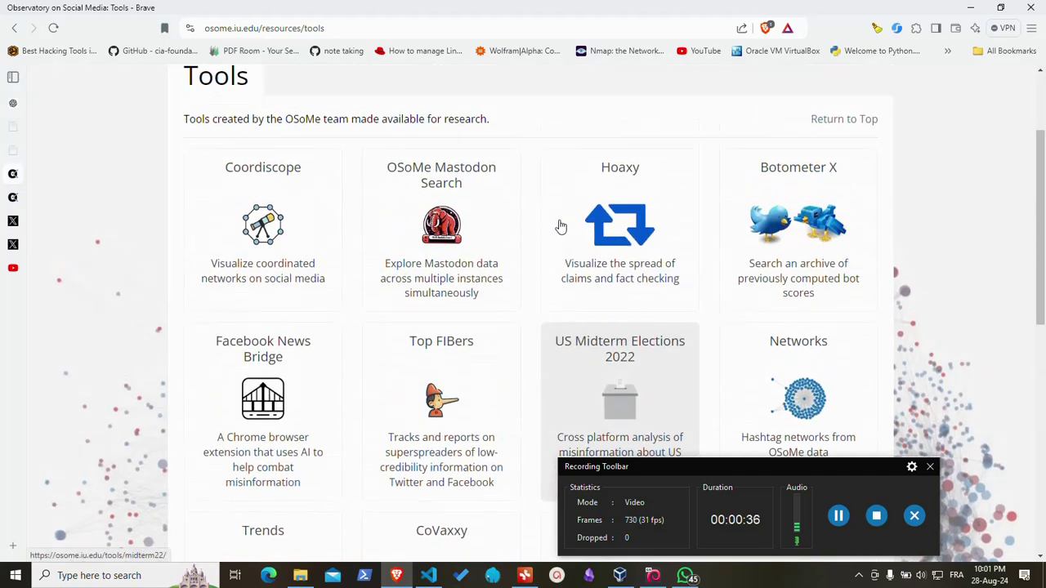
pyautogui.scroll(-1, 449, 341)
pyautogui.scroll(-2, 276, 280)
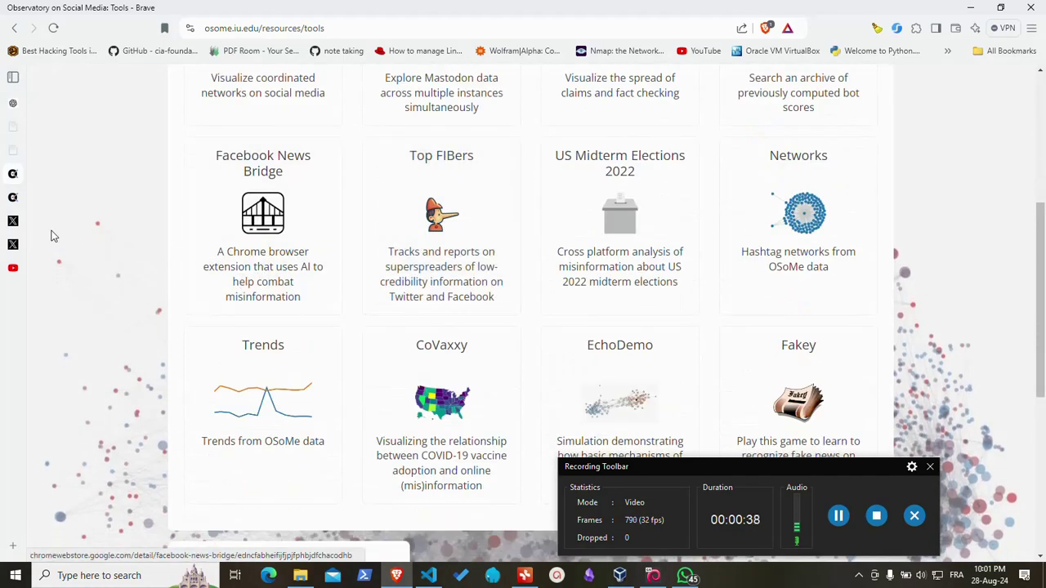
pyautogui.click(13, 196)
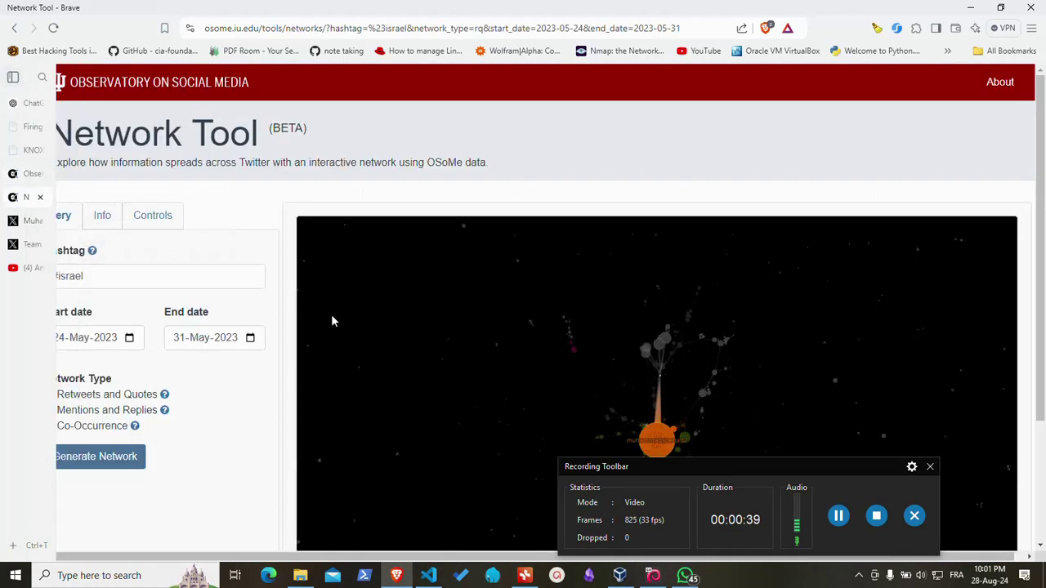
pyautogui.click(85, 276)
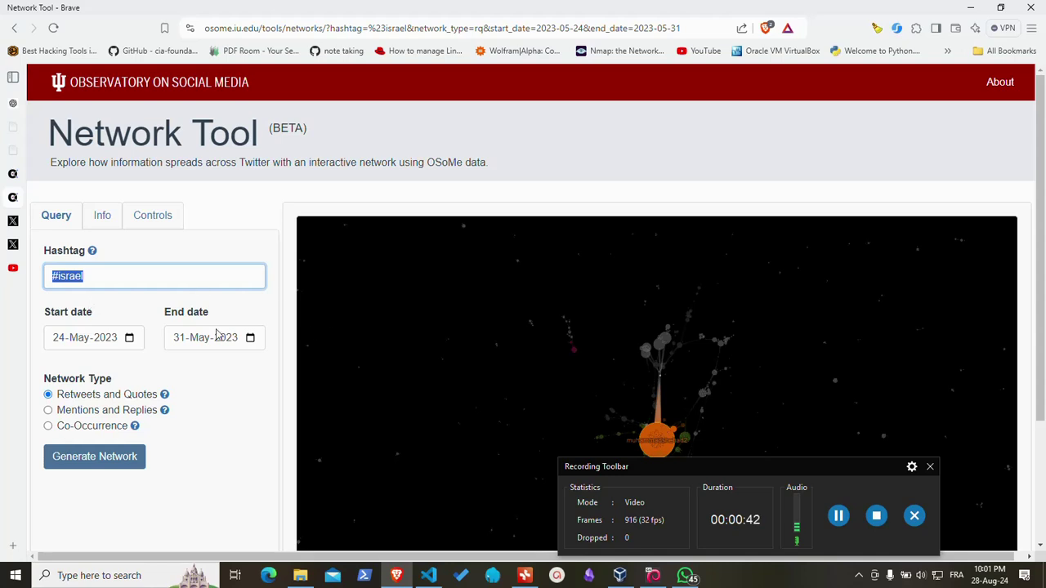
pyautogui.click(102, 217)
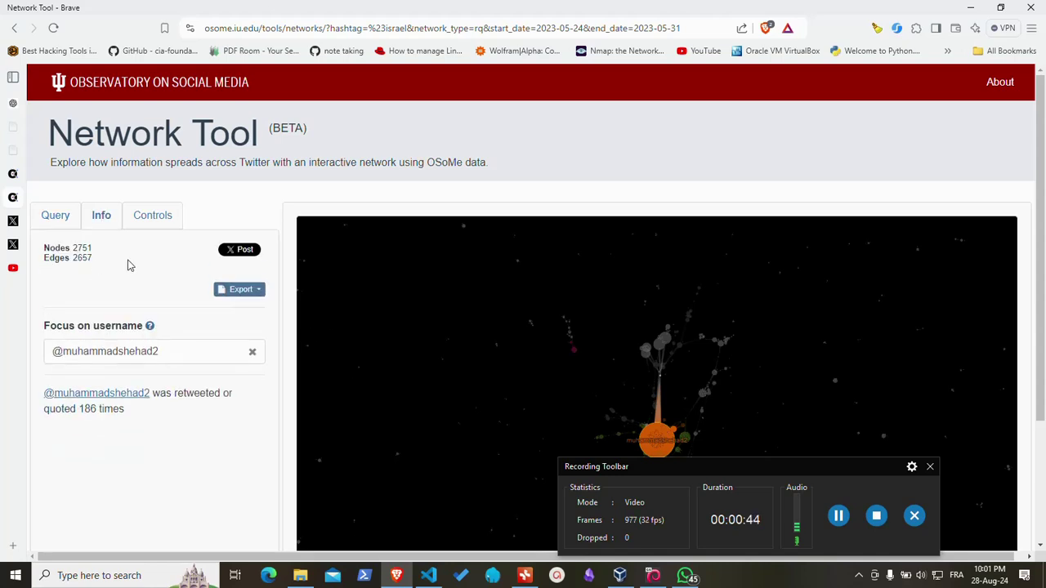
# Step: Clear the focused username so the whole #israel network is displayed
pyautogui.click(253, 354)
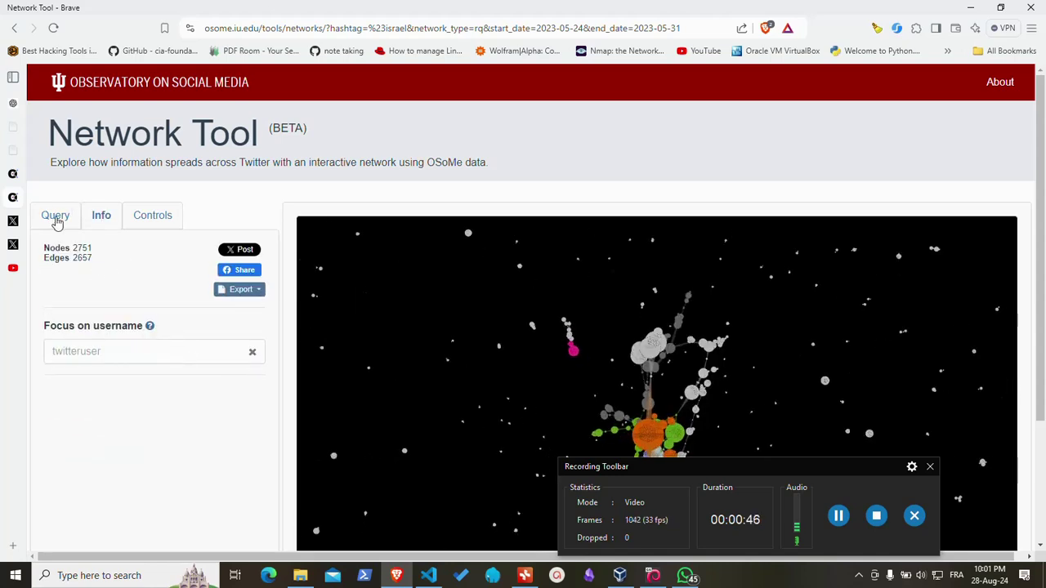
pyautogui.click(57, 221)
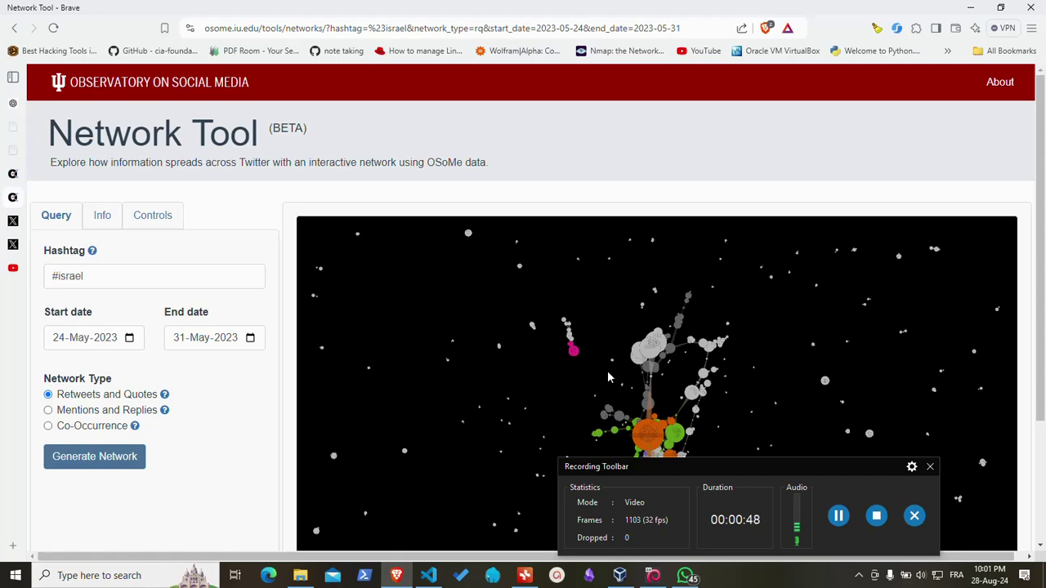
pyautogui.rightClick(510, 318)
pyautogui.click(559, 391)
pyautogui.scroll(-3, 559, 391)
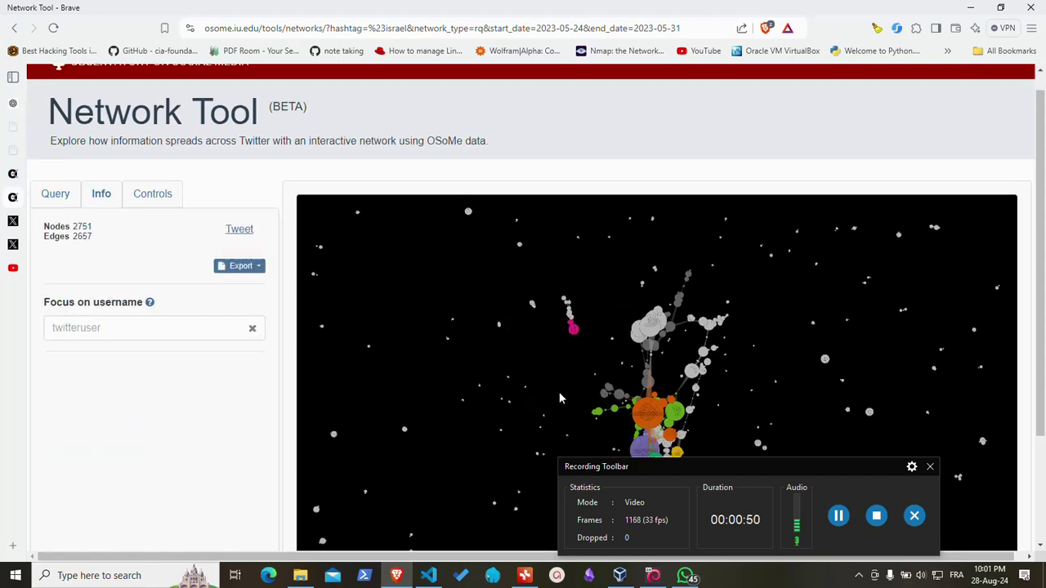
pyautogui.scroll(2, 564, 325)
pyautogui.scroll(3, 555, 324)
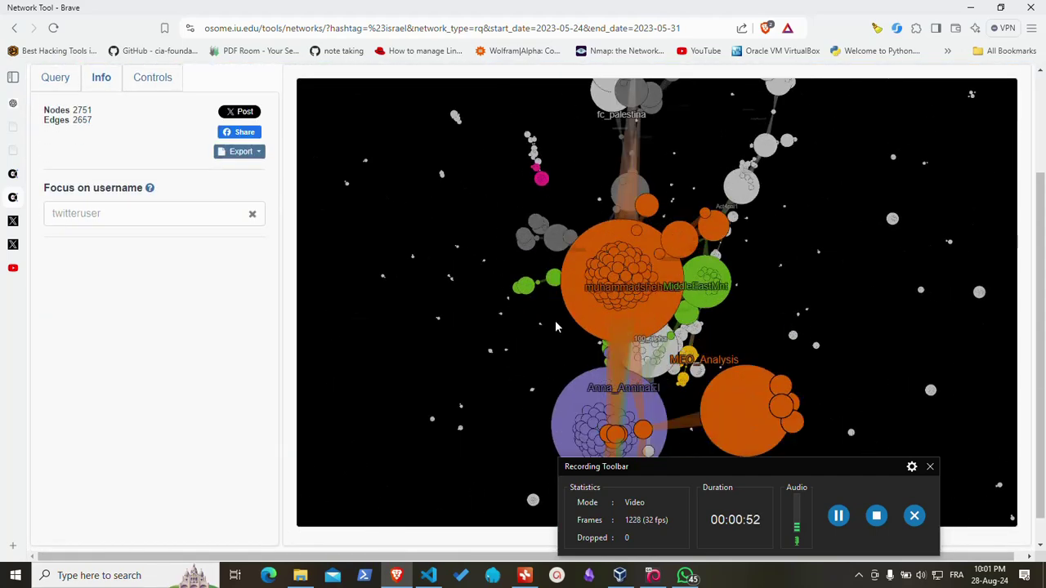
pyautogui.scroll(-5, 556, 324)
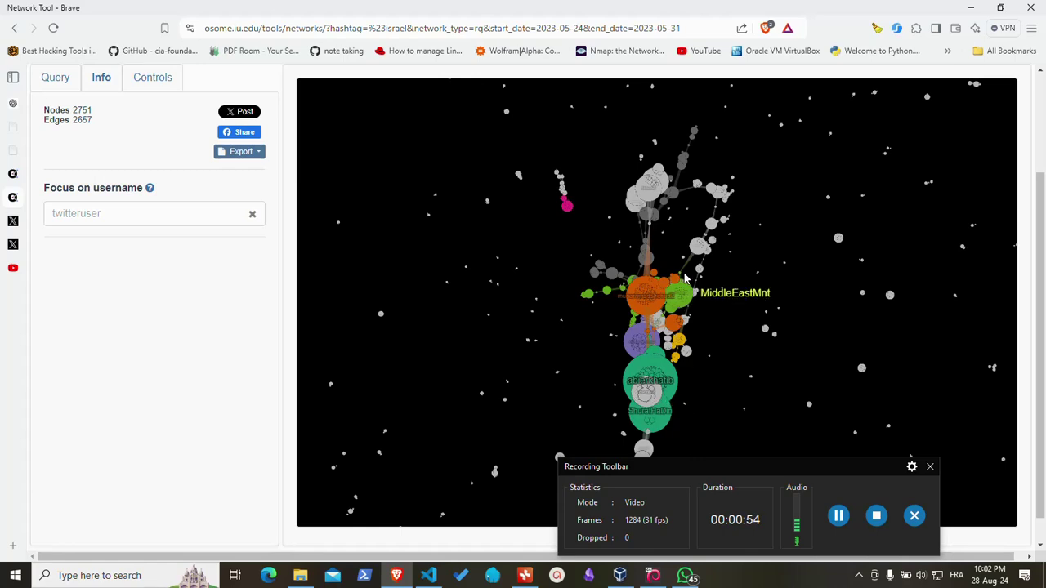
# Step: Switch between the hashtag query form and the network info panel
pyautogui.click(55, 80)
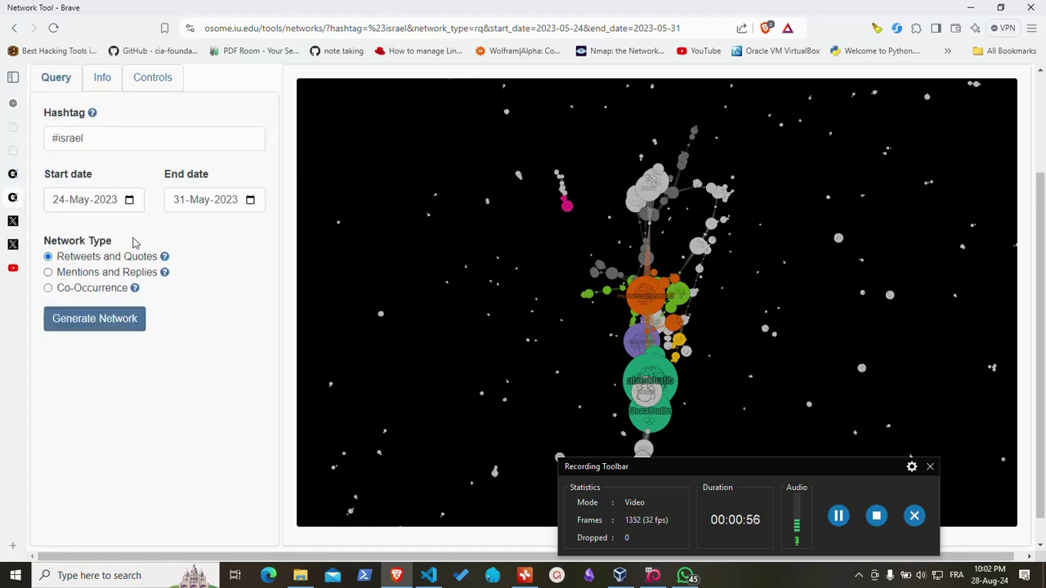
pyautogui.scroll(1, 139, 233)
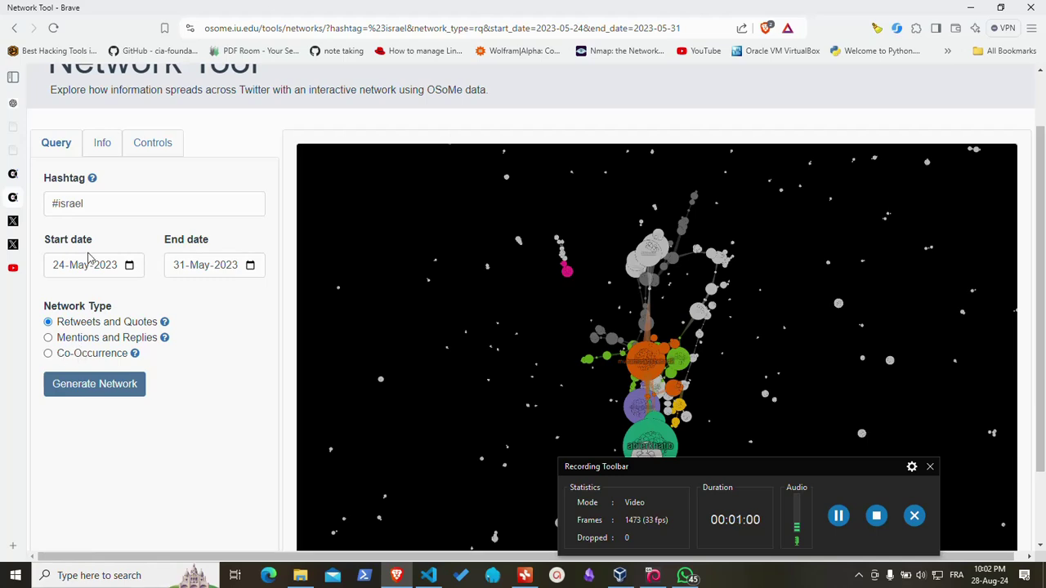
pyautogui.click(103, 145)
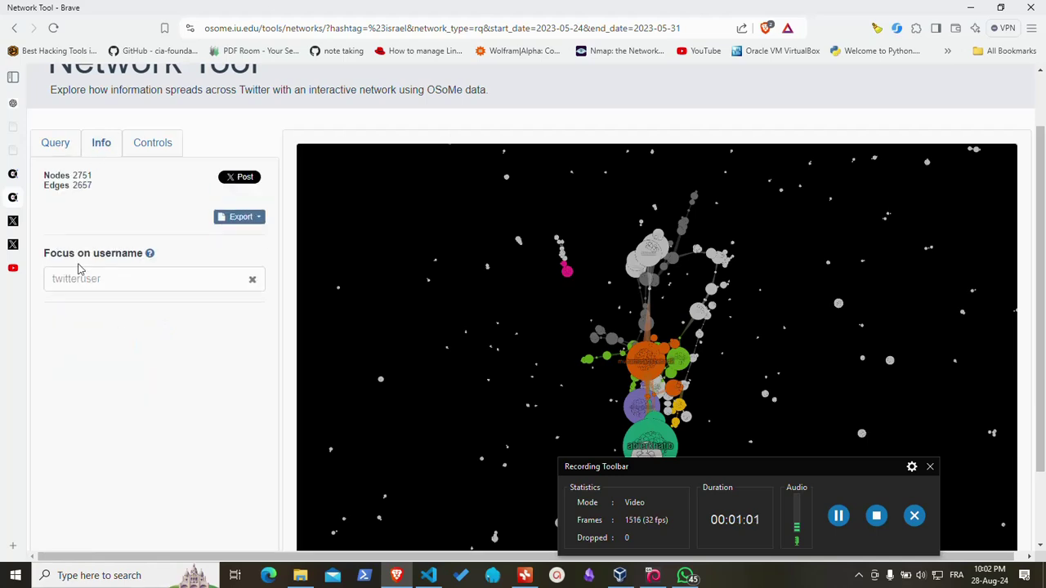
pyautogui.click(57, 147)
# Step: Shrink the node size slightly and recolour the network with the Category 10 scheme
pyautogui.click(155, 147)
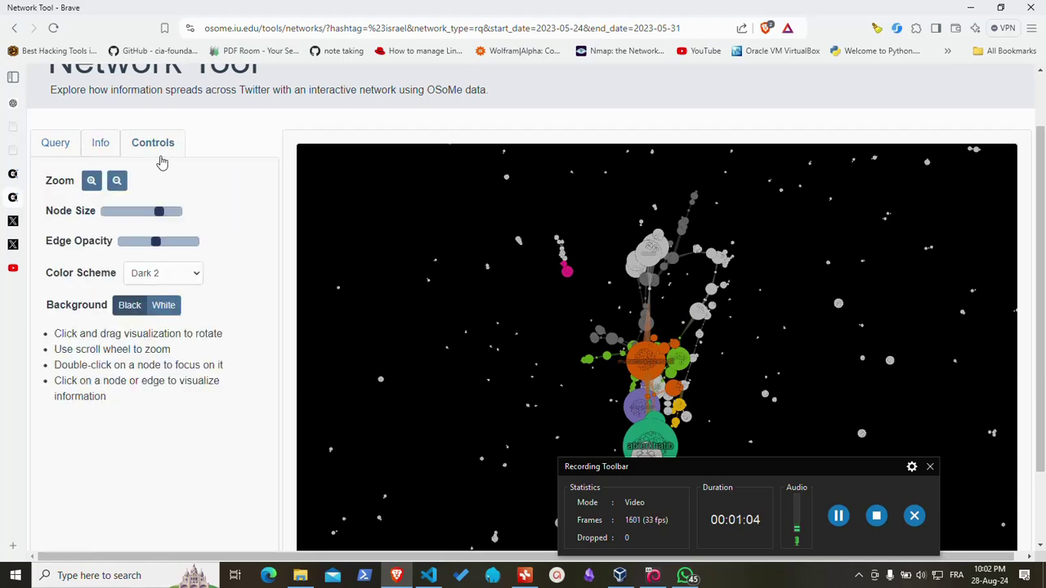
pyautogui.moveTo(161, 214)
pyautogui.mouseDown()
pyautogui.moveTo(129, 215)
pyautogui.moveTo(161, 213)
pyautogui.moveTo(135, 248)
pyautogui.moveTo(163, 249)
pyautogui.mouseUp()
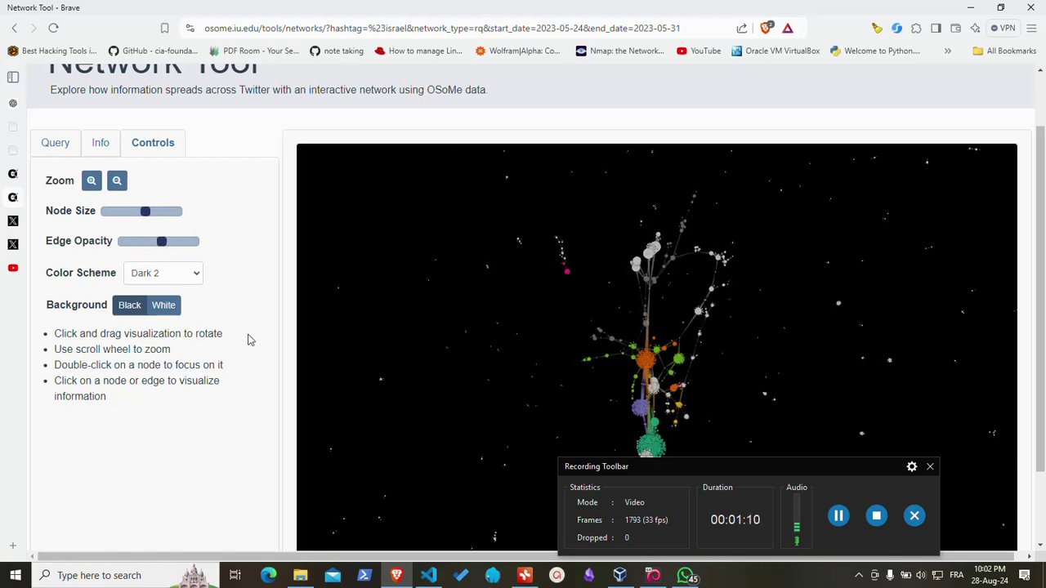
pyautogui.click(175, 282)
pyautogui.click(170, 309)
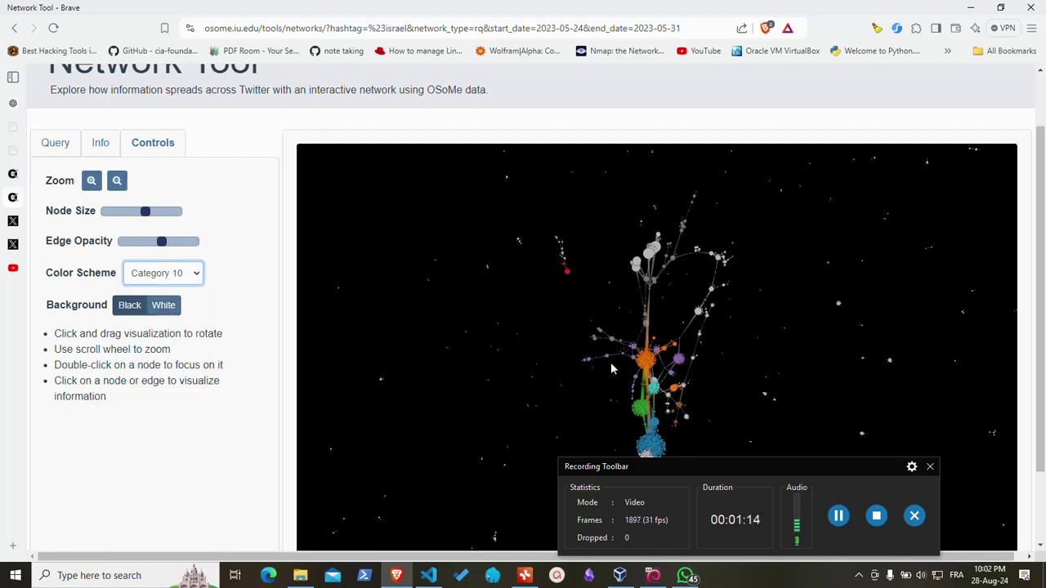
pyautogui.moveTo(611, 362)
pyautogui.mouseDown()
pyautogui.moveTo(484, 345)
pyautogui.moveTo(500, 343)
pyautogui.moveTo(630, 443)
pyautogui.moveTo(701, 414)
pyautogui.moveTo(513, 447)
pyautogui.moveTo(758, 405)
pyautogui.moveTo(889, 345)
pyautogui.moveTo(892, 302)
pyautogui.moveTo(793, 259)
pyautogui.moveTo(548, 293)
pyautogui.moveTo(530, 335)
pyautogui.mouseUp()
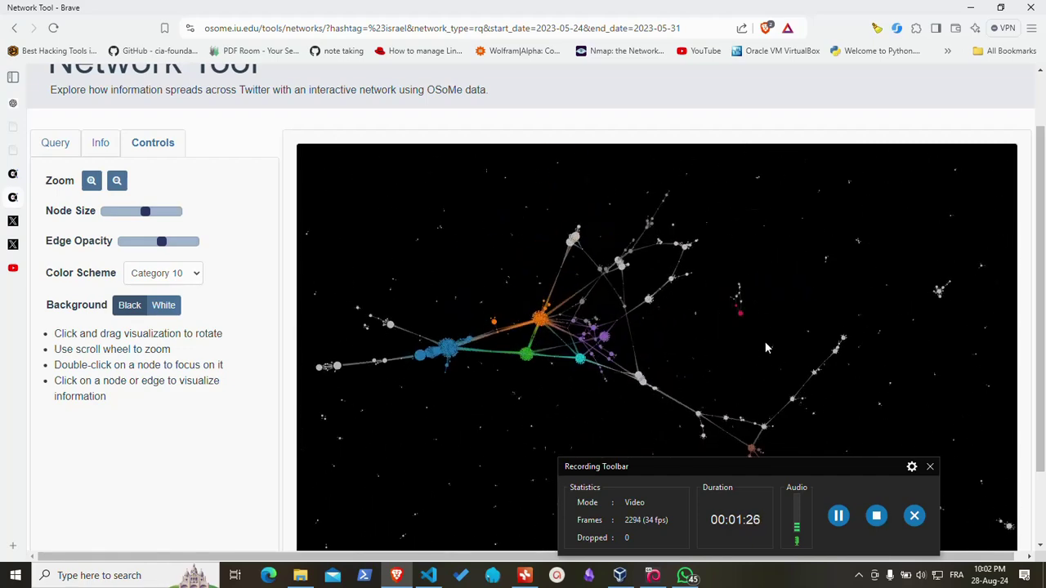
# Step: Rotate and zoom the 3D network into a flatter, wider layout
pyautogui.moveTo(766, 349)
pyautogui.mouseDown()
pyautogui.moveTo(719, 308)
pyautogui.moveTo(682, 313)
pyautogui.moveTo(718, 311)
pyautogui.mouseUp()
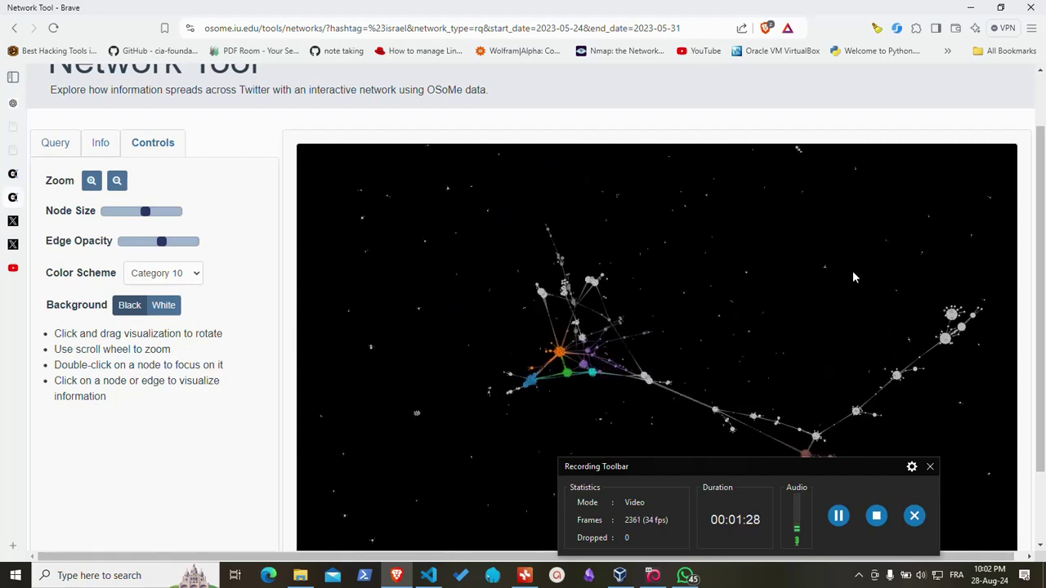
pyautogui.rightClick(817, 284)
pyautogui.moveTo(778, 254)
pyautogui.mouseDown()
pyautogui.moveTo(709, 284)
pyautogui.moveTo(705, 325)
pyautogui.moveTo(716, 344)
pyautogui.mouseUp()
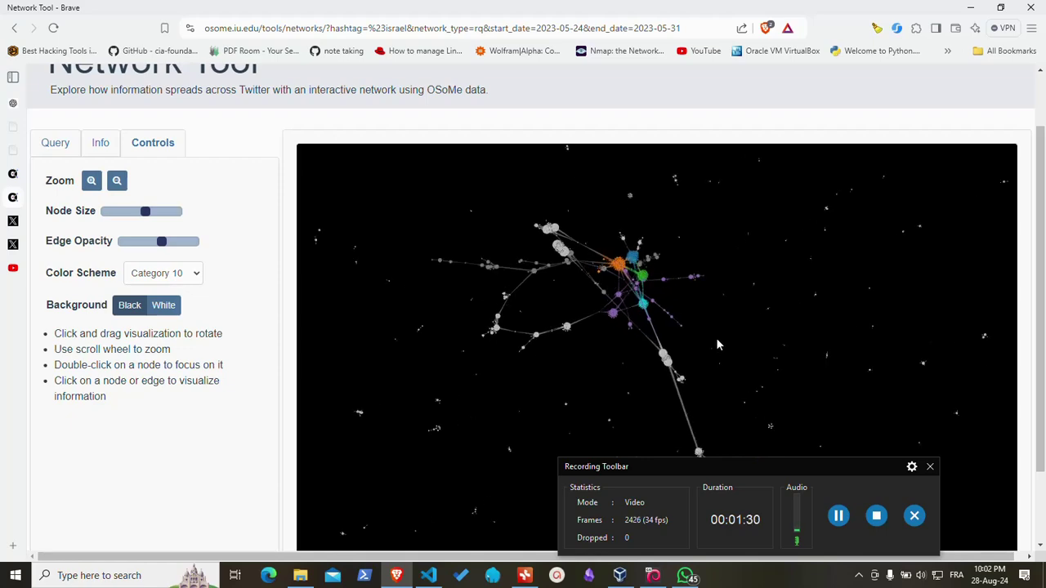
pyautogui.scroll(2, 716, 344)
pyautogui.scroll(3, 716, 344)
pyautogui.scroll(-4, 715, 343)
pyautogui.scroll(-2, 715, 344)
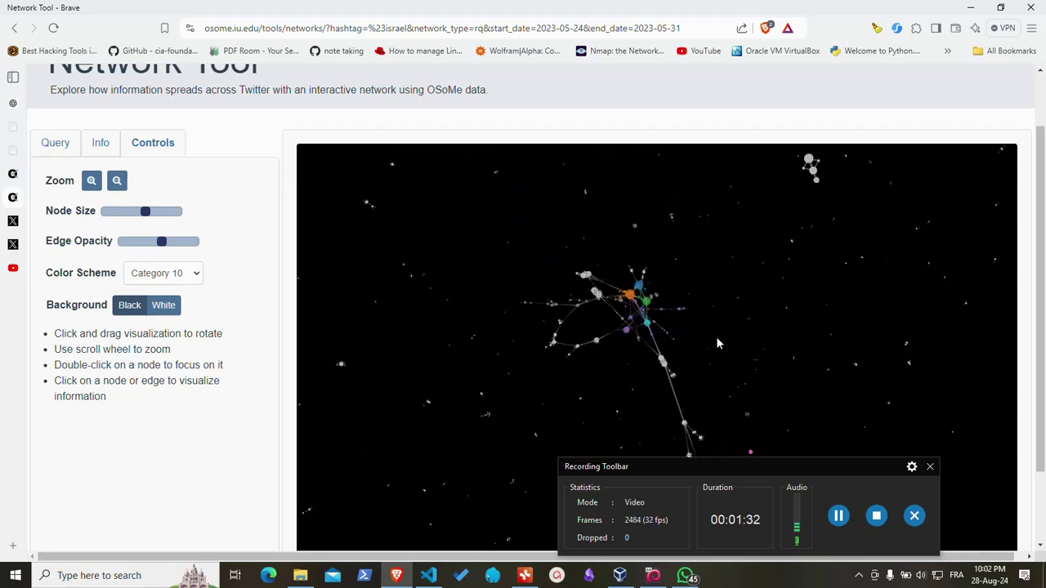
pyautogui.moveTo(591, 321); pyautogui.dragTo(681, 290)
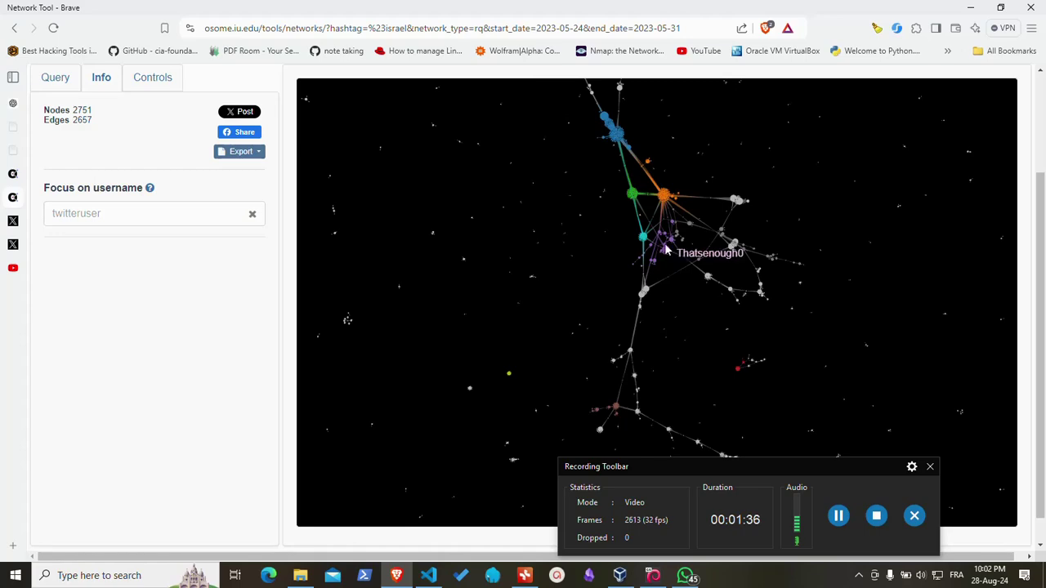
pyautogui.scroll(5, 666, 249)
pyautogui.scroll(5, 678, 181)
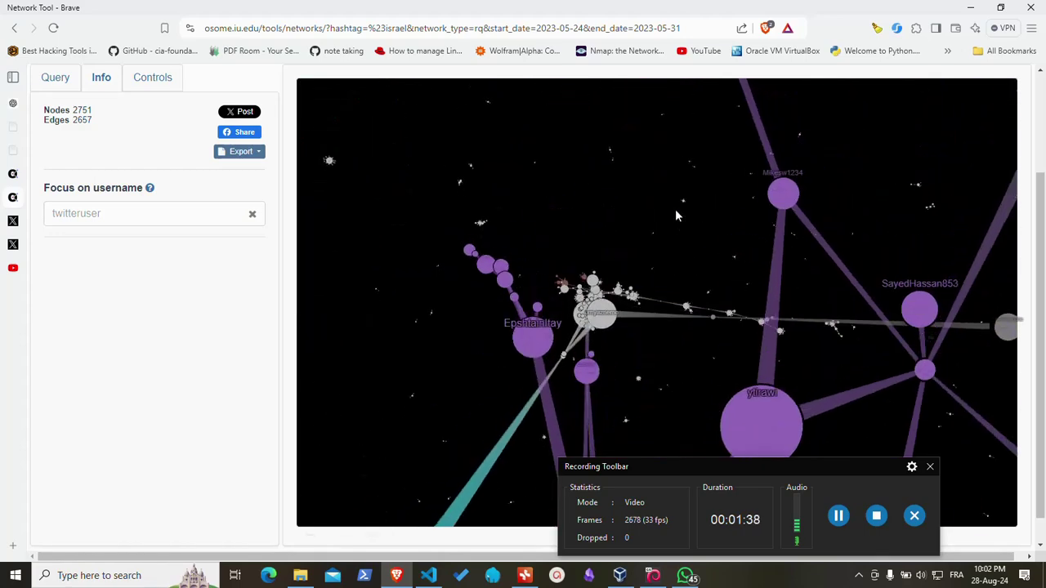
pyautogui.scroll(-5, 583, 245)
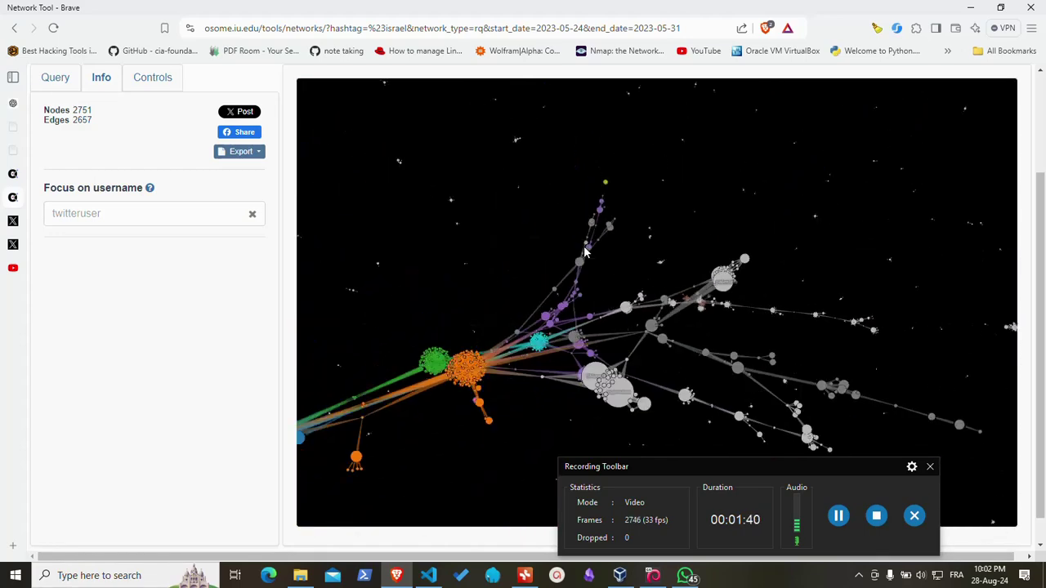
# Step: Turn the network past the cyan, purple and grey clusters until the orange cluster sits centre-left
pyautogui.moveTo(583, 246); pyautogui.dragTo(518, 246)
pyautogui.scroll(5, 672, 194)
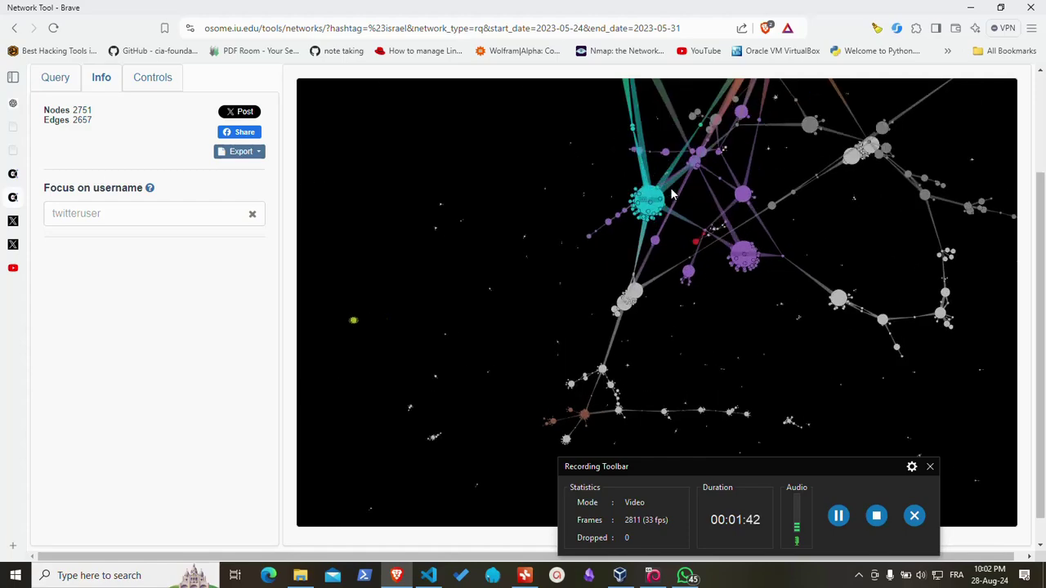
pyautogui.scroll(3, 672, 194)
pyautogui.moveTo(758, 127)
pyautogui.mouseDown()
pyautogui.moveTo(732, 173)
pyautogui.moveTo(735, 139)
pyautogui.moveTo(721, 161)
pyautogui.mouseUp()
pyautogui.scroll(-5, 689, 206)
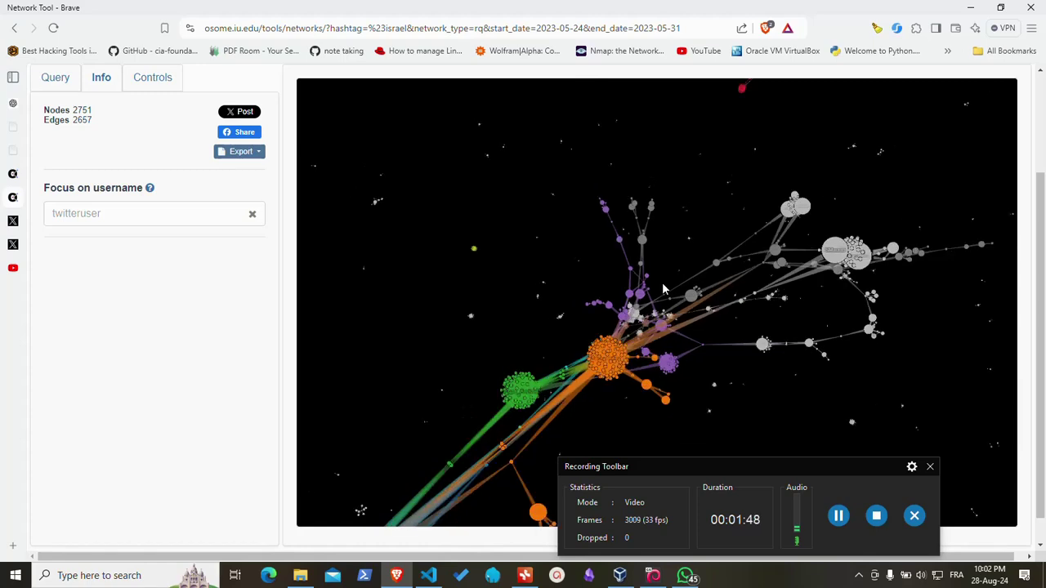
pyautogui.moveTo(600, 381); pyautogui.dragTo(583, 325)
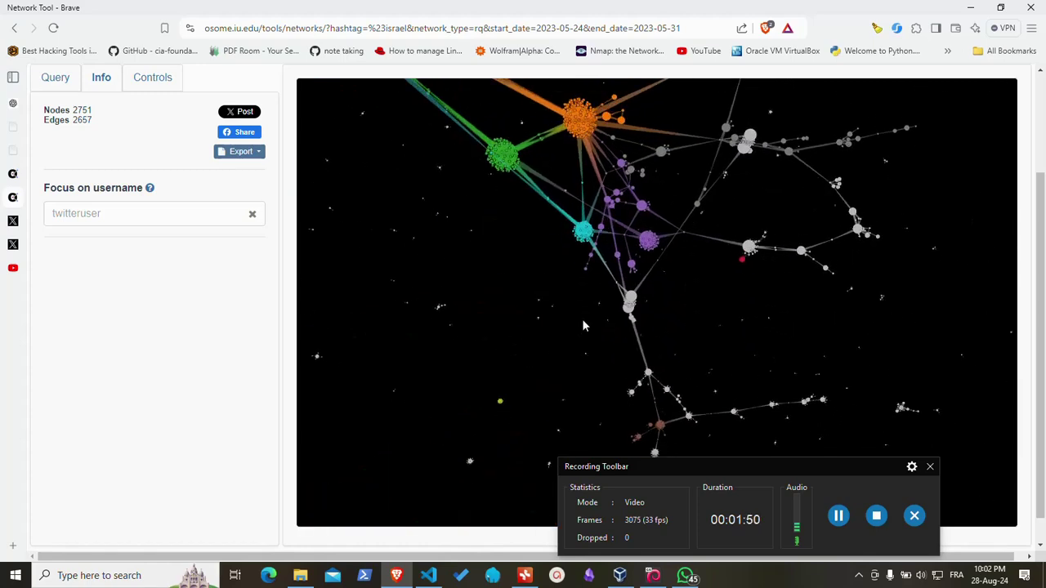
pyautogui.scroll(5, 551, 242)
pyautogui.moveTo(510, 165)
pyautogui.mouseDown()
pyautogui.moveTo(550, 235)
pyautogui.moveTo(569, 168)
pyautogui.moveTo(595, 191)
pyautogui.mouseUp()
pyautogui.scroll(-5, 627, 221)
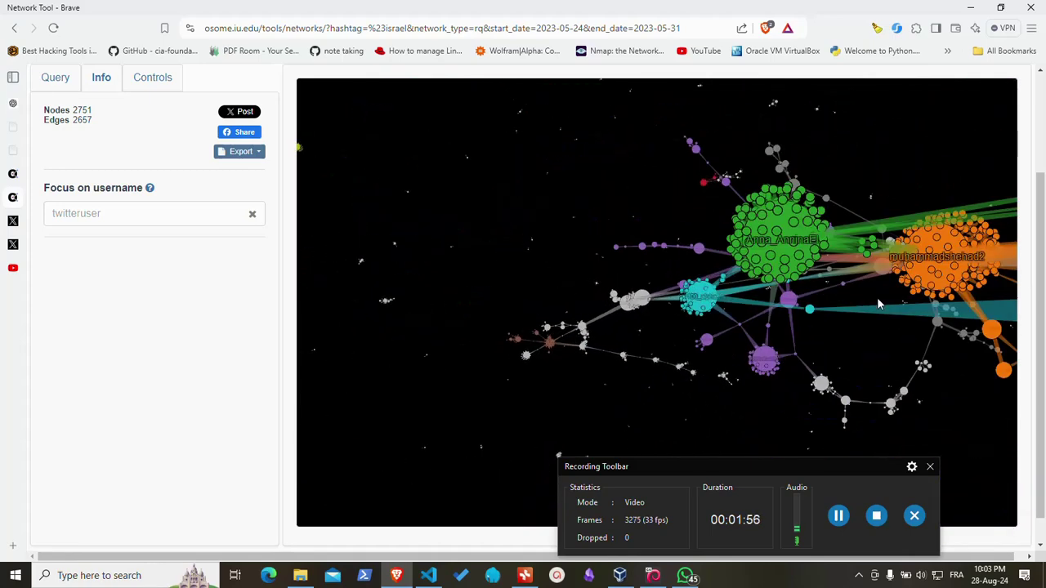
pyautogui.scroll(3, 878, 304)
pyautogui.moveTo(879, 304); pyautogui.dragTo(839, 312)
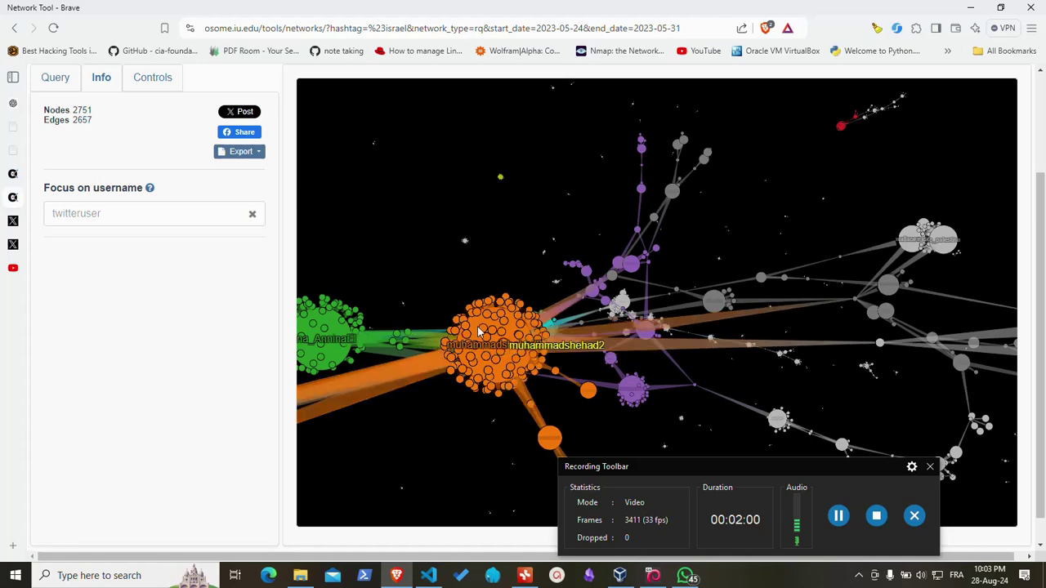
# Step: Focus on the orange cluster's central account (186 retweets/quotes) and open its X profile in a new tab
pyautogui.click(106, 212)
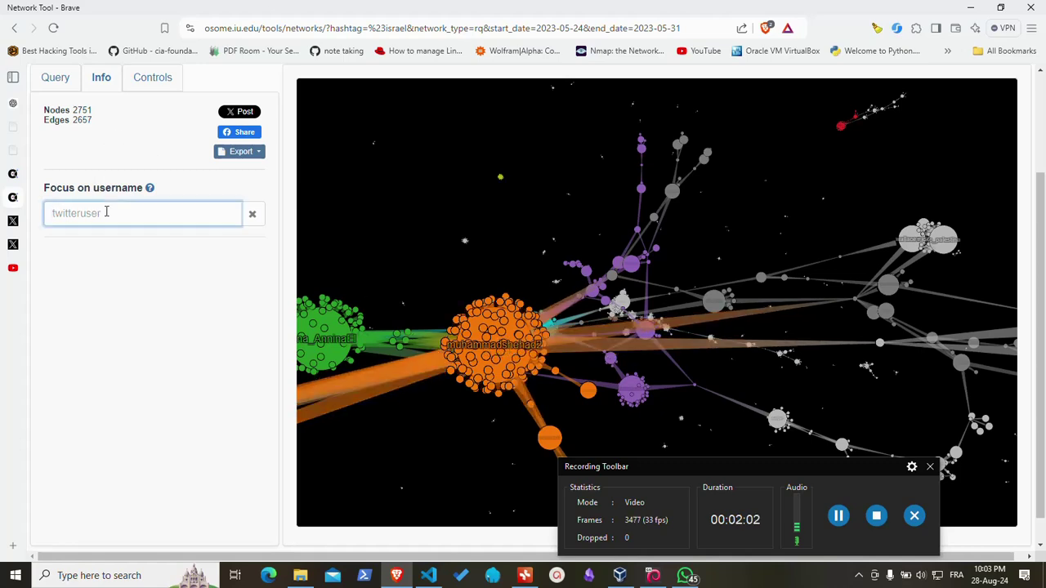
pyautogui.write('moh')
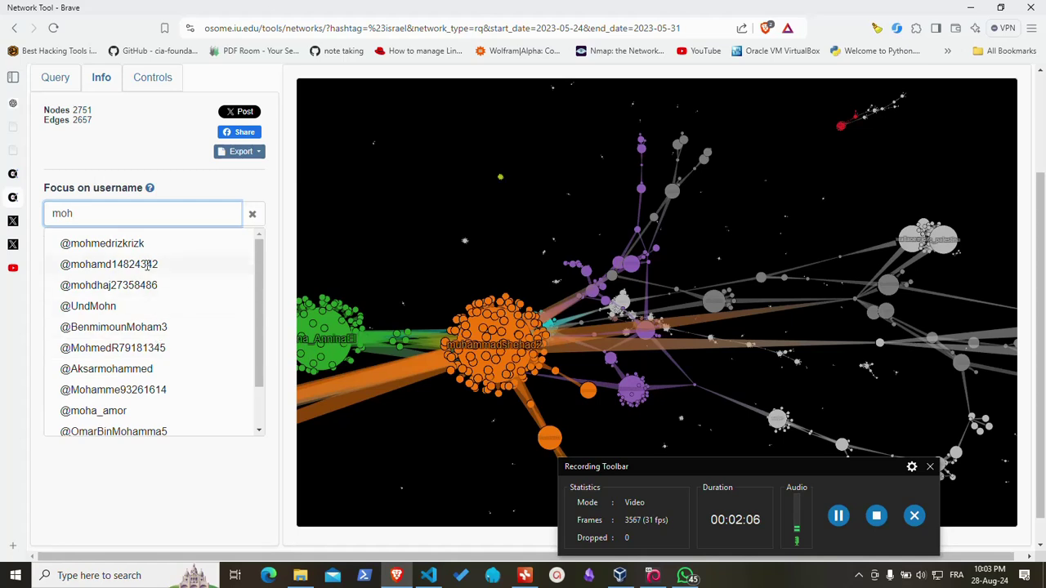
pyautogui.press('BackSpace')
pyautogui.press('BackSpace')
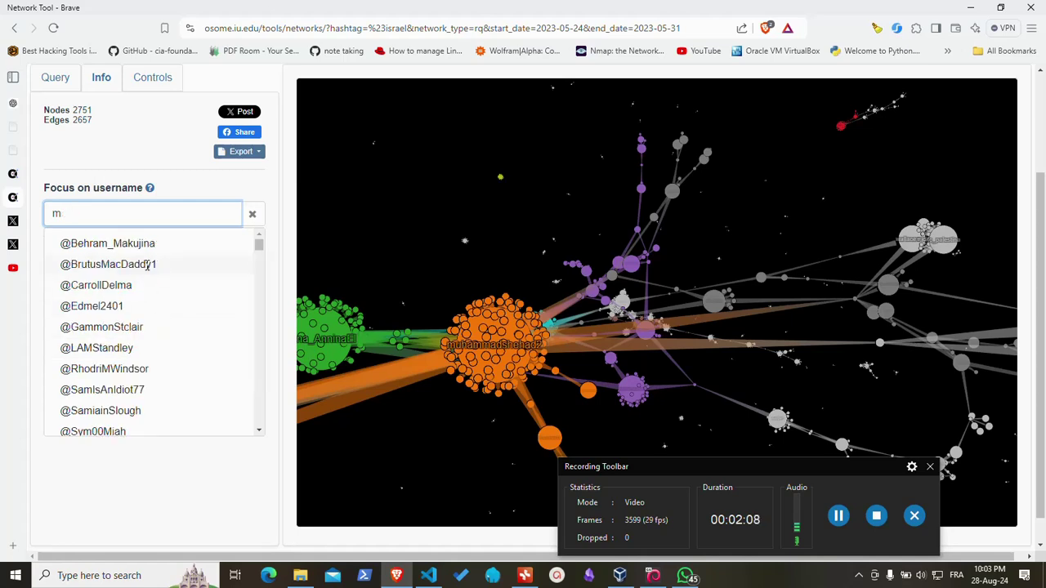
pyautogui.write('muha')
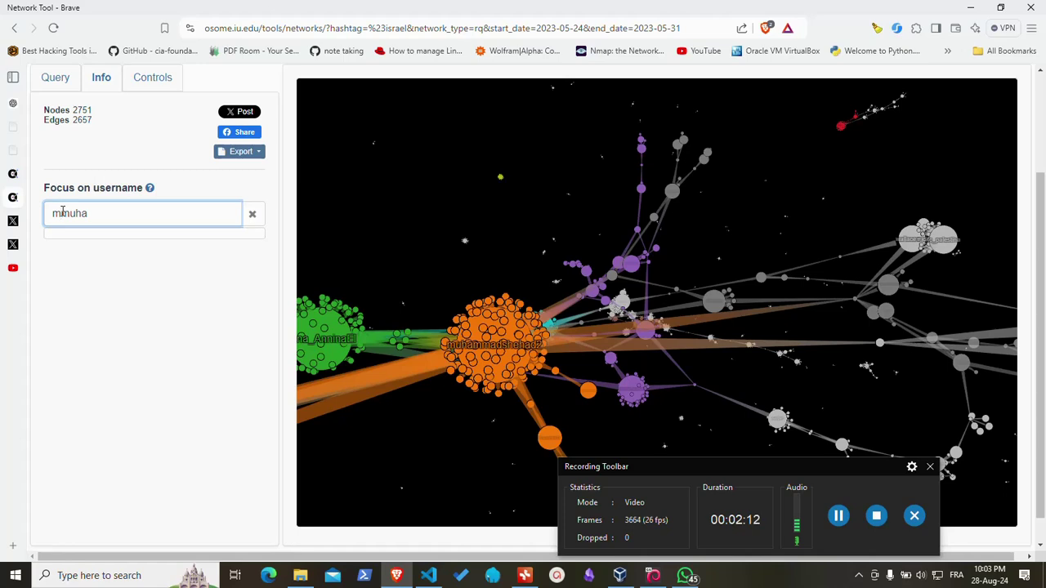
pyautogui.press('BackSpace')
pyautogui.click(124, 284)
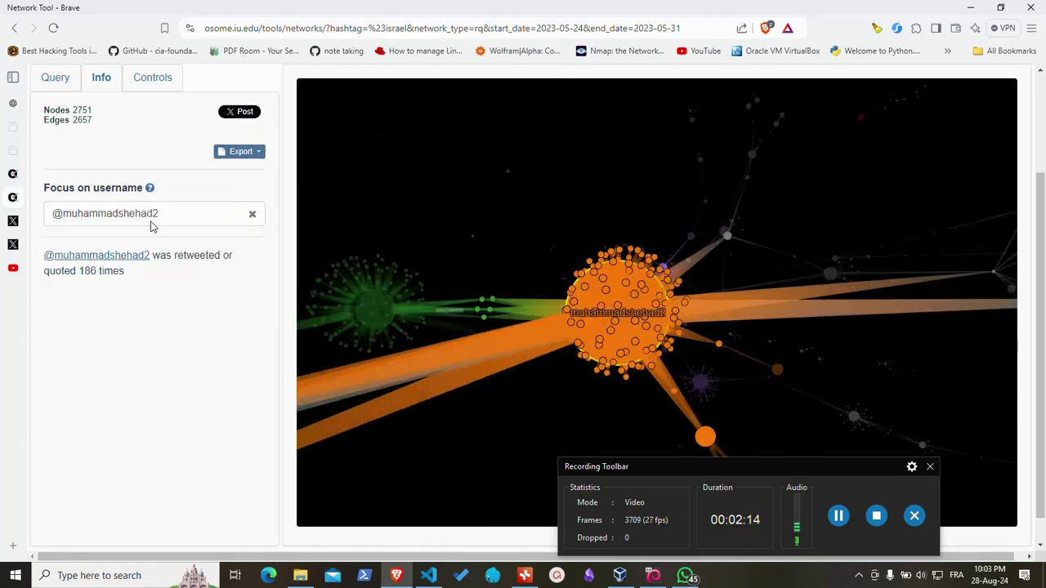
pyautogui.rightClick(127, 257)
pyautogui.click(188, 269)
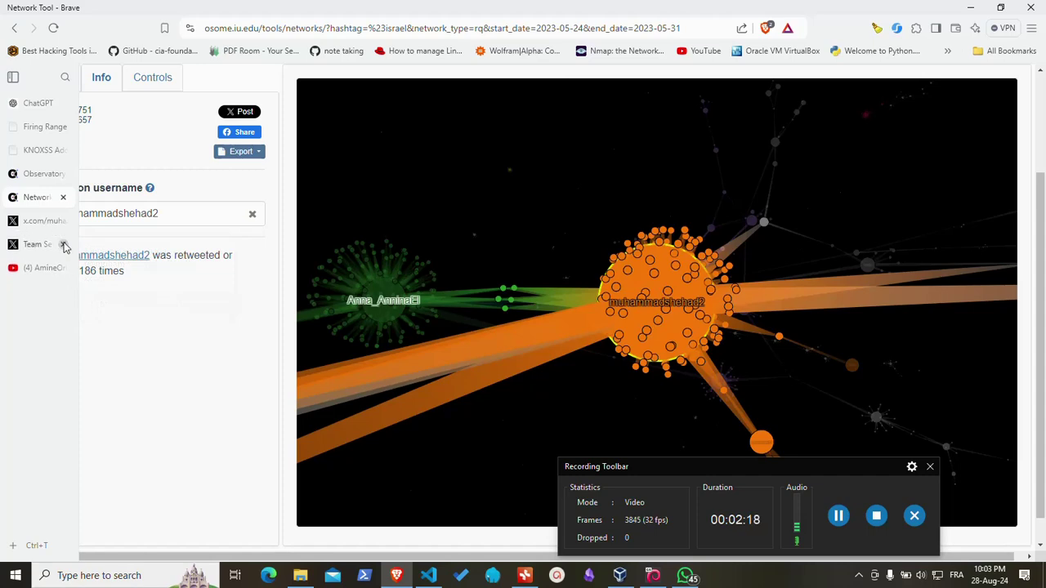
# Step: Scroll through the account's X profile (6,276 posts, 120.6K followers) and its recent Gaza posts
pyautogui.click(41, 222)
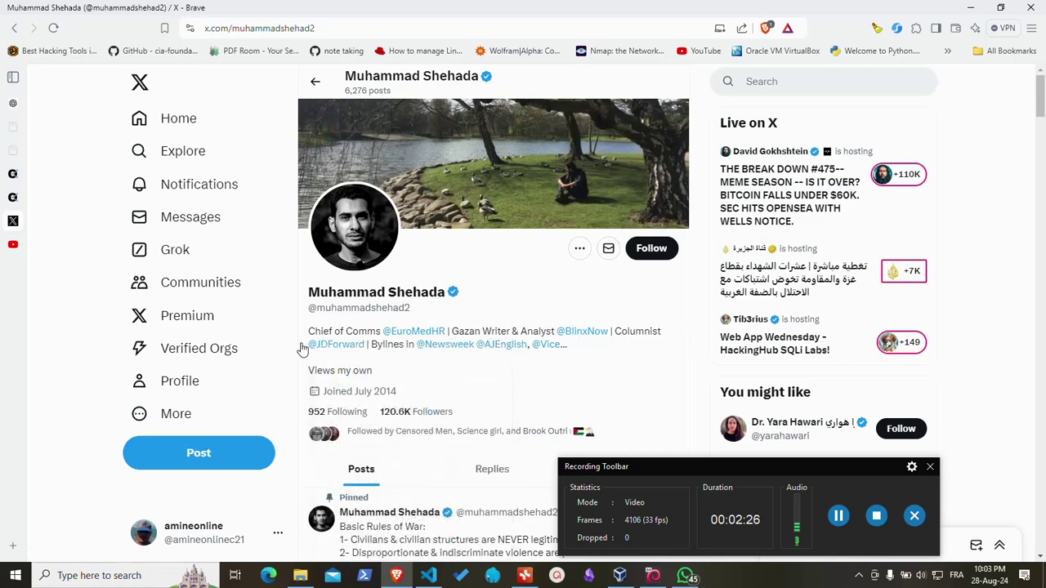
pyautogui.scroll(-4, 303, 349)
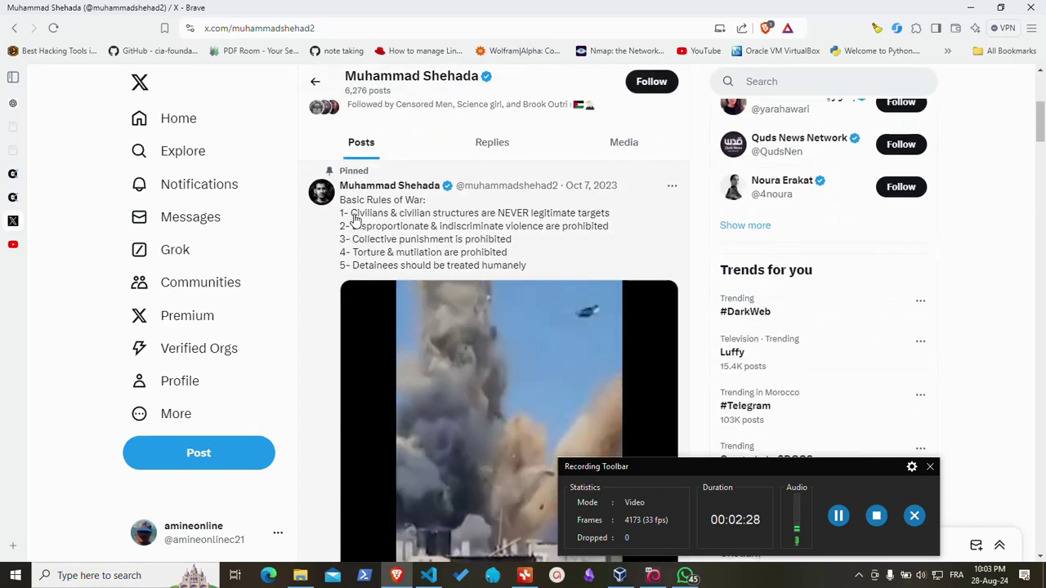
pyautogui.scroll(-5, 482, 245)
pyautogui.scroll(-3, 521, 278)
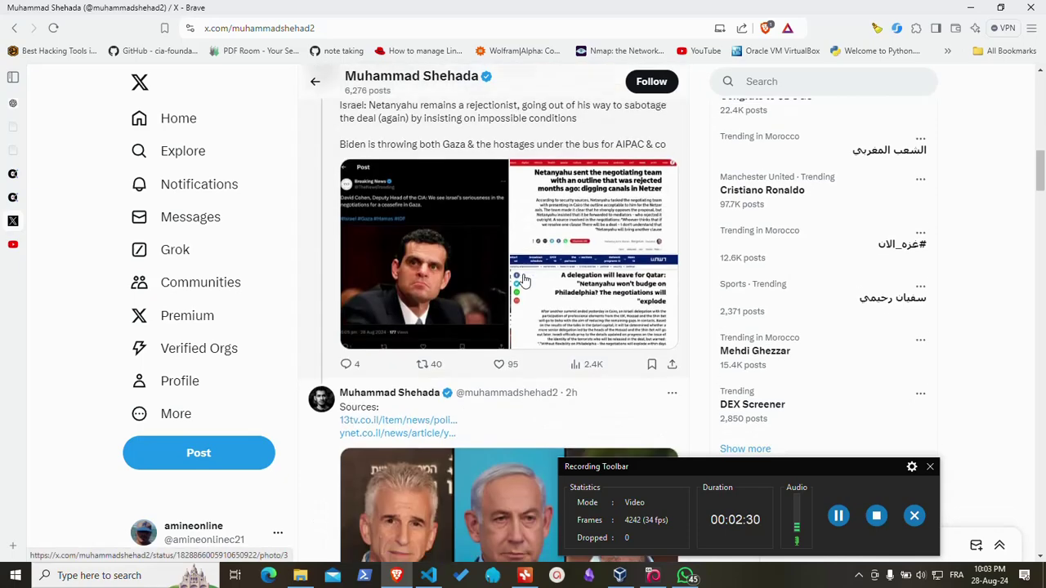
pyautogui.scroll(-2, 523, 280)
pyautogui.scroll(-3, 523, 280)
pyautogui.scroll(-4, 523, 280)
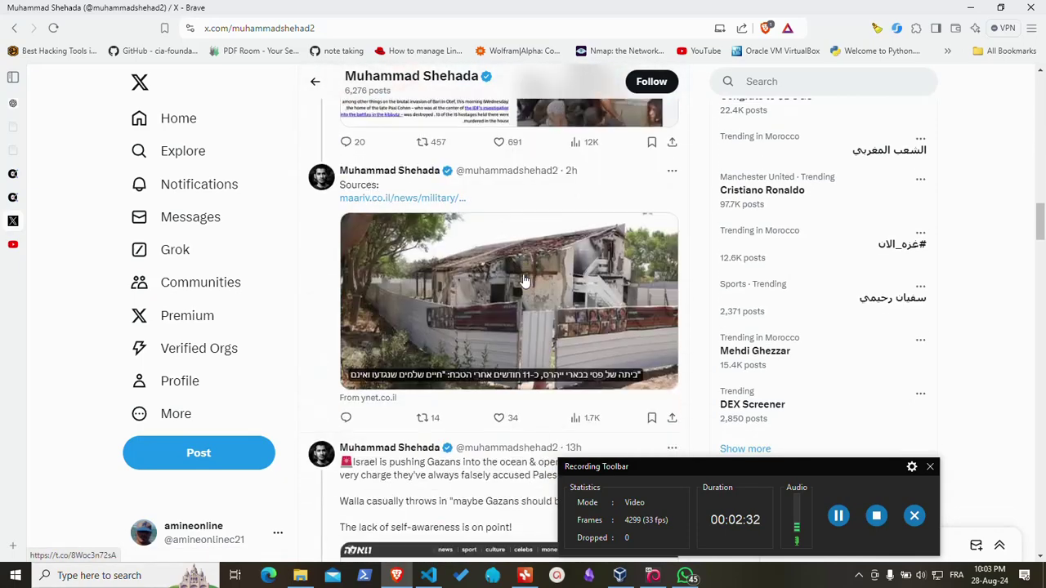
pyautogui.scroll(-2, 524, 280)
pyautogui.scroll(-3, 523, 281)
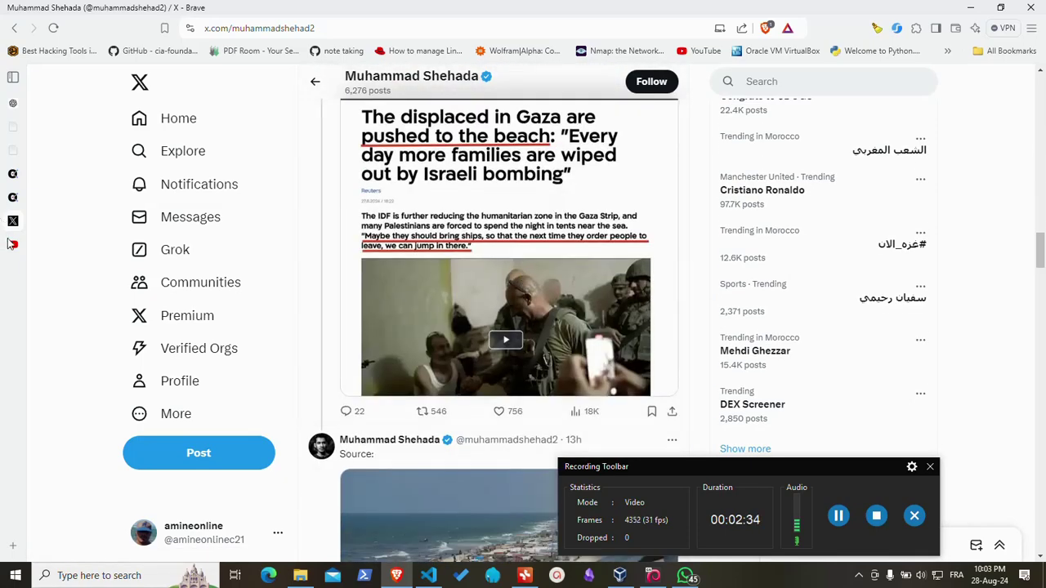
# Step: Replace the focus with the green cluster's central account (128 retweets/quotes) and bring up its profile link
pyautogui.moveTo(13, 197)
pyautogui.click(36, 199)
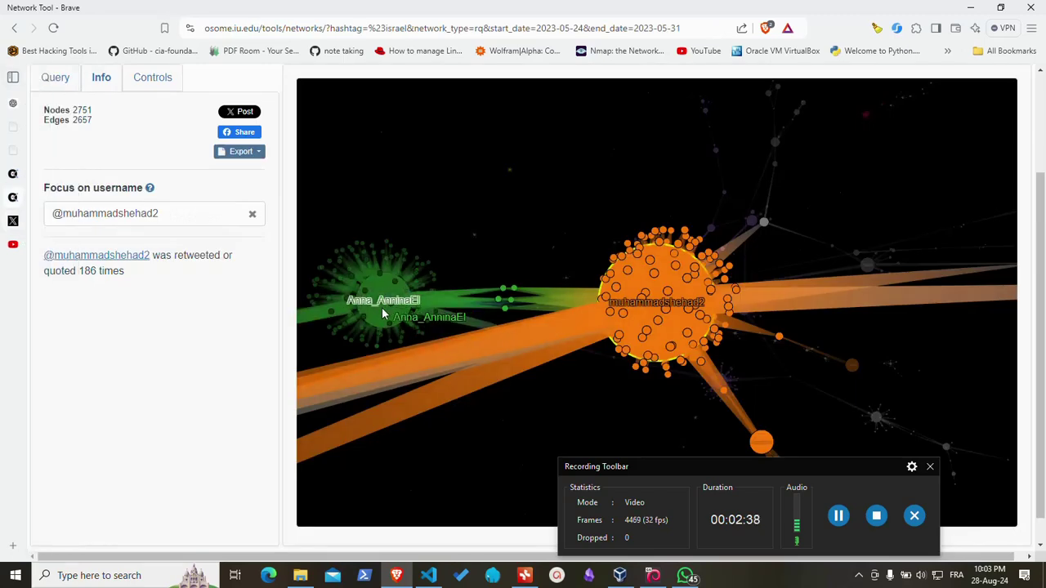
pyautogui.tripleClick(116, 209)
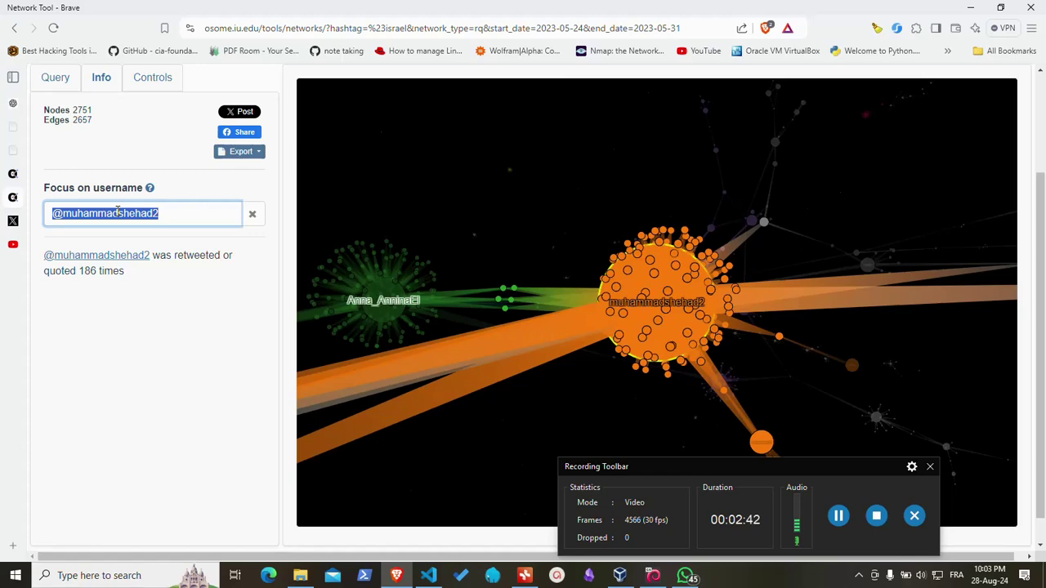
pyautogui.write('anna')
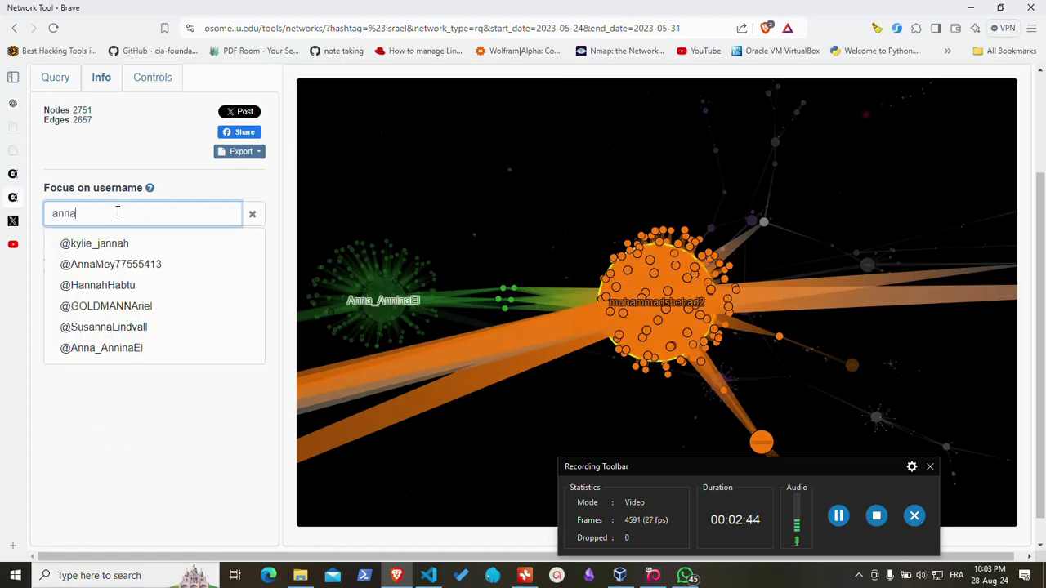
pyautogui.click(109, 346)
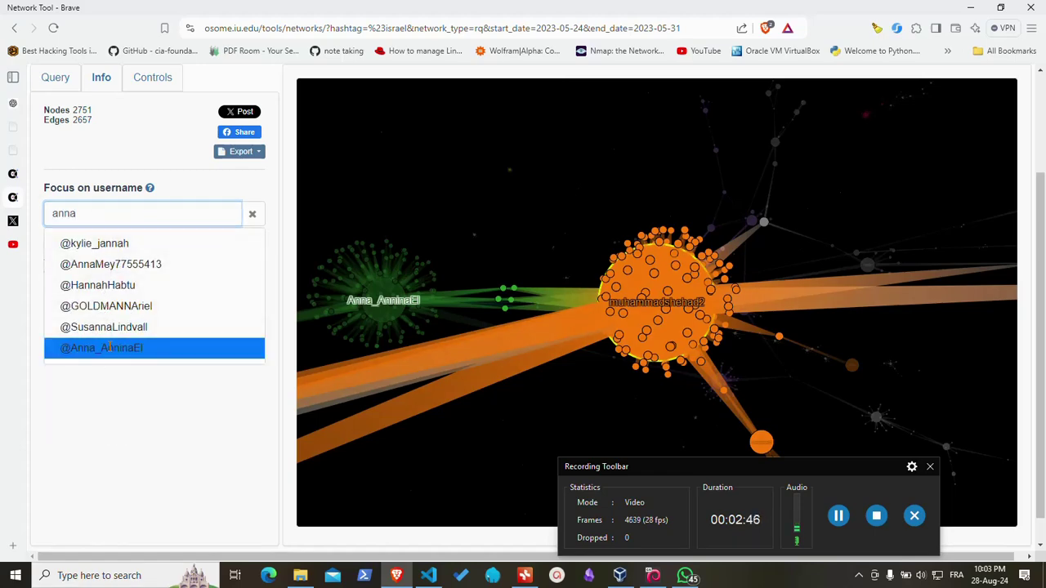
pyautogui.rightClick(90, 261)
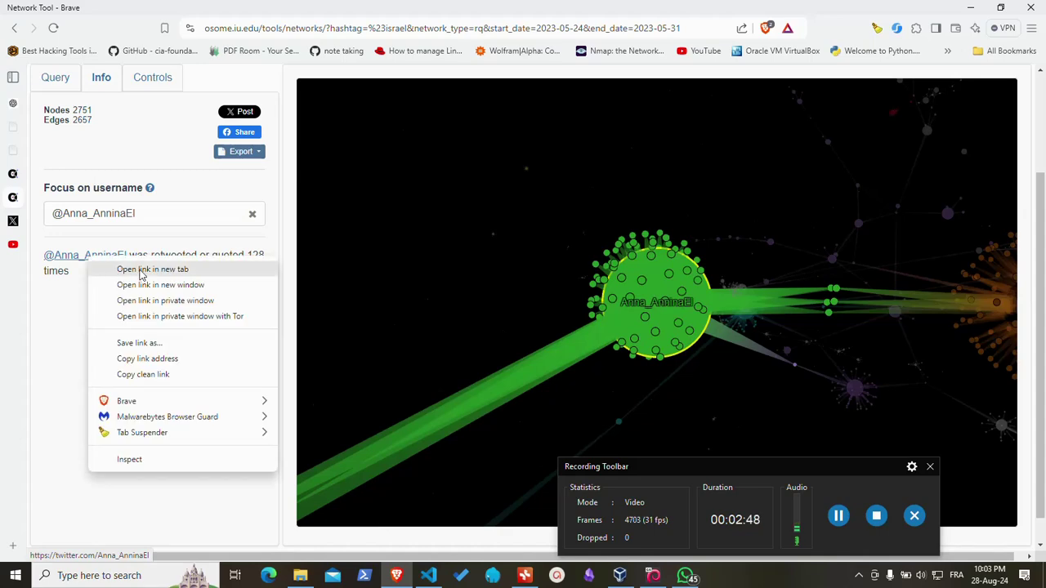
pyautogui.press('Escape')
# Step: Scroll down through the green account's X profile posts
pyautogui.click(13, 248)
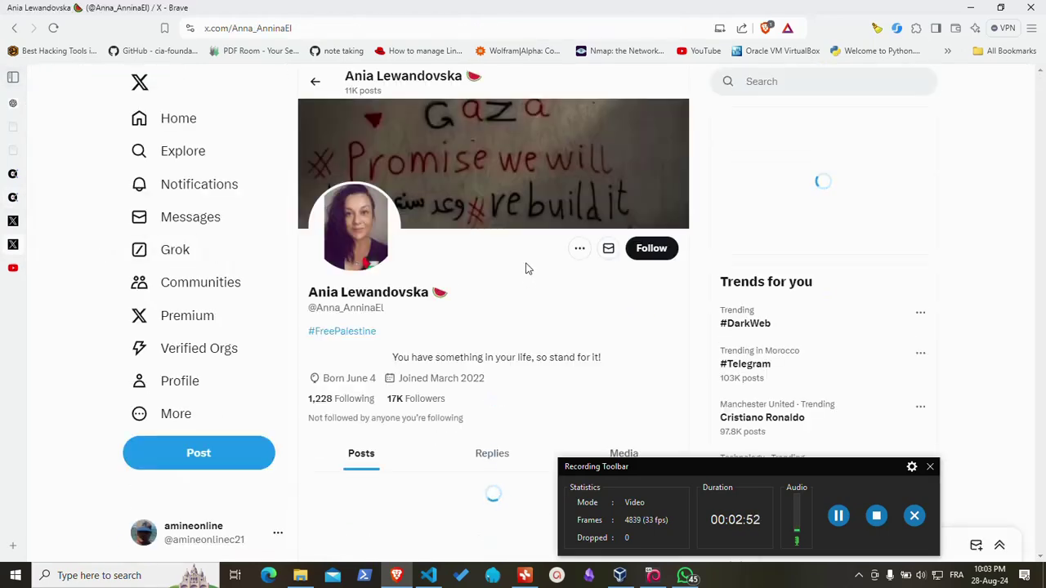
pyautogui.scroll(-2, 362, 241)
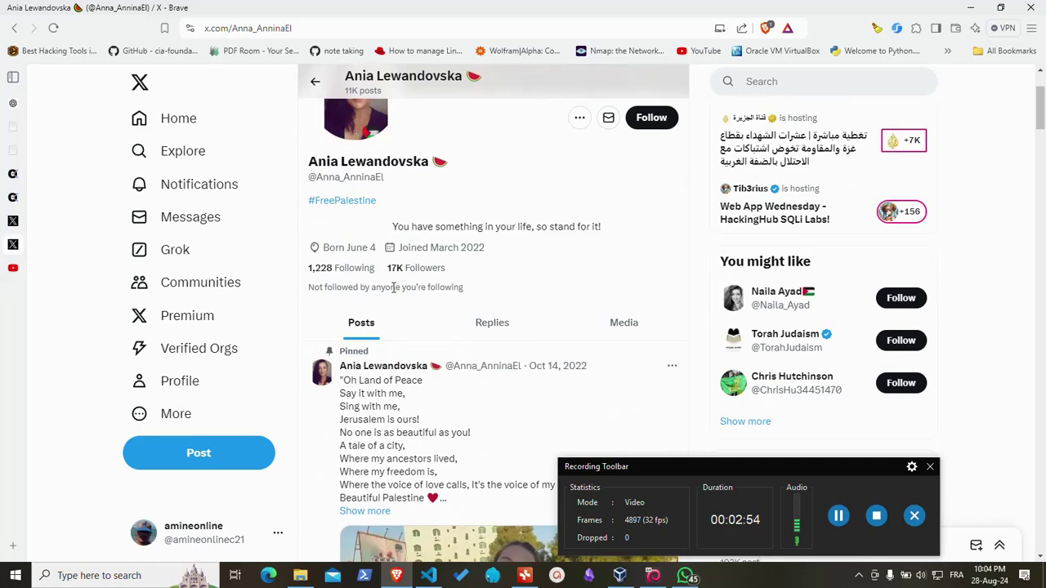
pyautogui.scroll(-2, 393, 291)
pyautogui.scroll(-3, 393, 292)
pyautogui.scroll(-3, 393, 292)
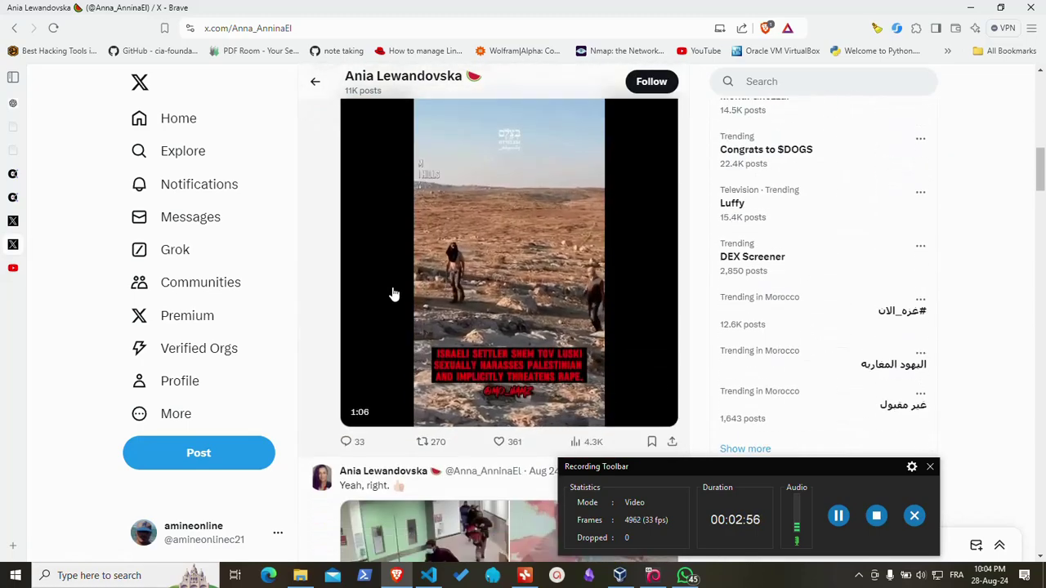
pyautogui.scroll(-3, 393, 292)
pyautogui.scroll(-4, 393, 291)
pyautogui.scroll(-3, 393, 292)
# Step: Close the green account's profile tab and return to the network tool
pyautogui.scroll(4, 393, 292)
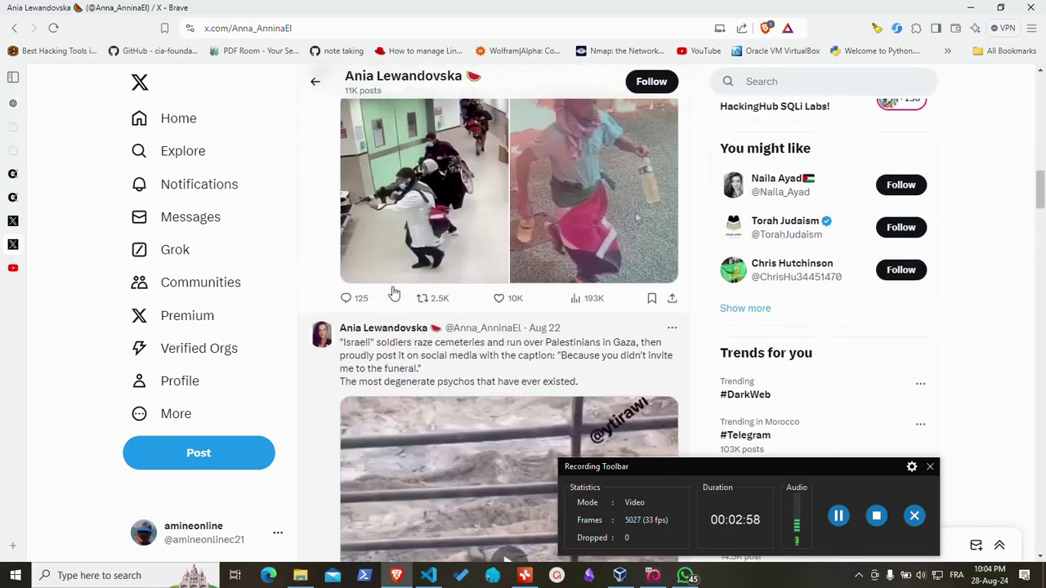
pyautogui.scroll(4, 393, 291)
pyautogui.scroll(3, 393, 295)
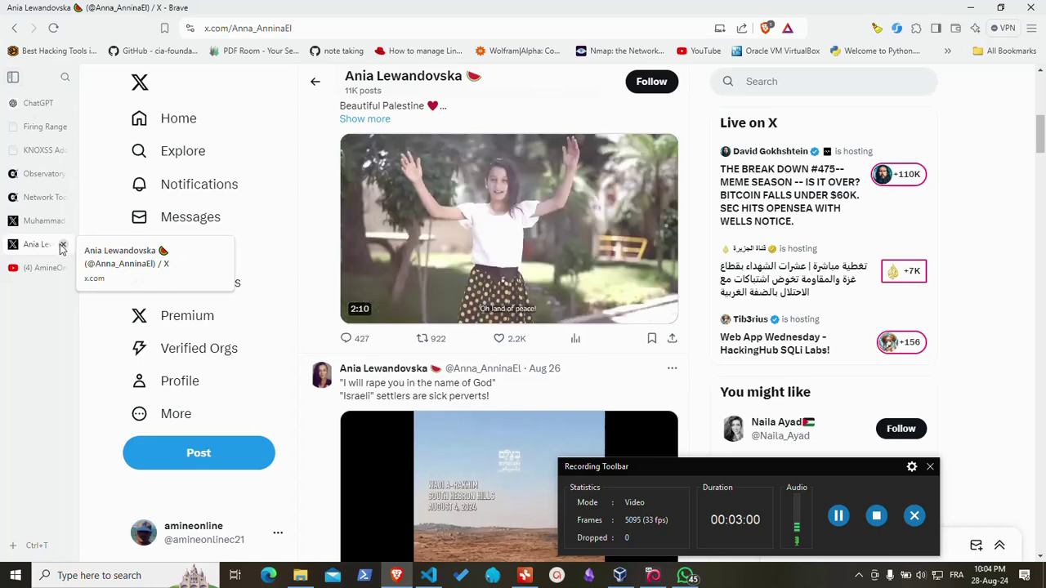
pyautogui.middleClick(15, 249)
pyautogui.click(37, 198)
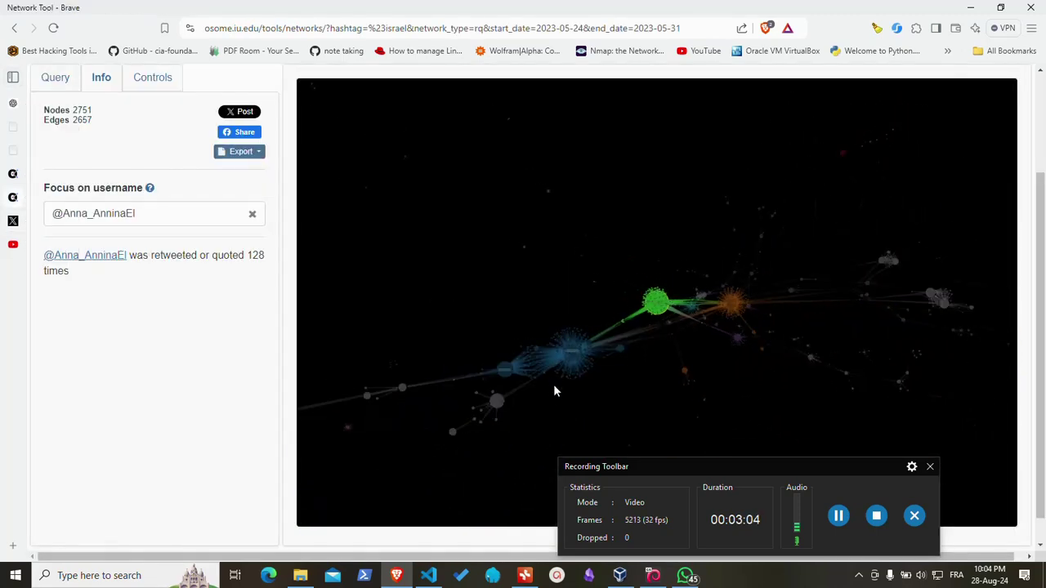
# Step: Dismiss the stray popup and zoom the network graph
pyautogui.rightClick(550, 370)
pyautogui.click(533, 321)
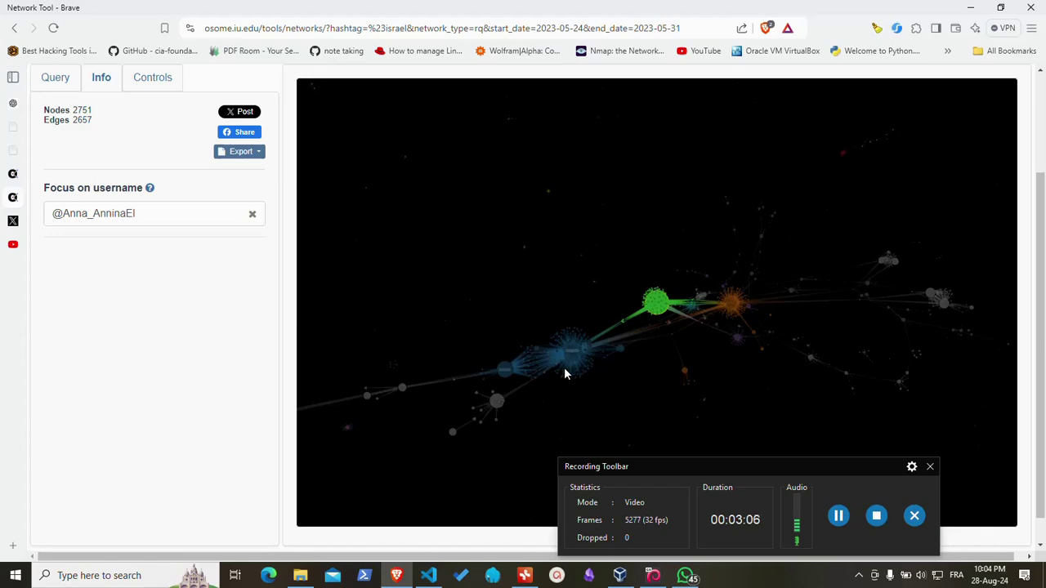
pyautogui.scroll(5, 564, 374)
pyautogui.scroll(5, 413, 364)
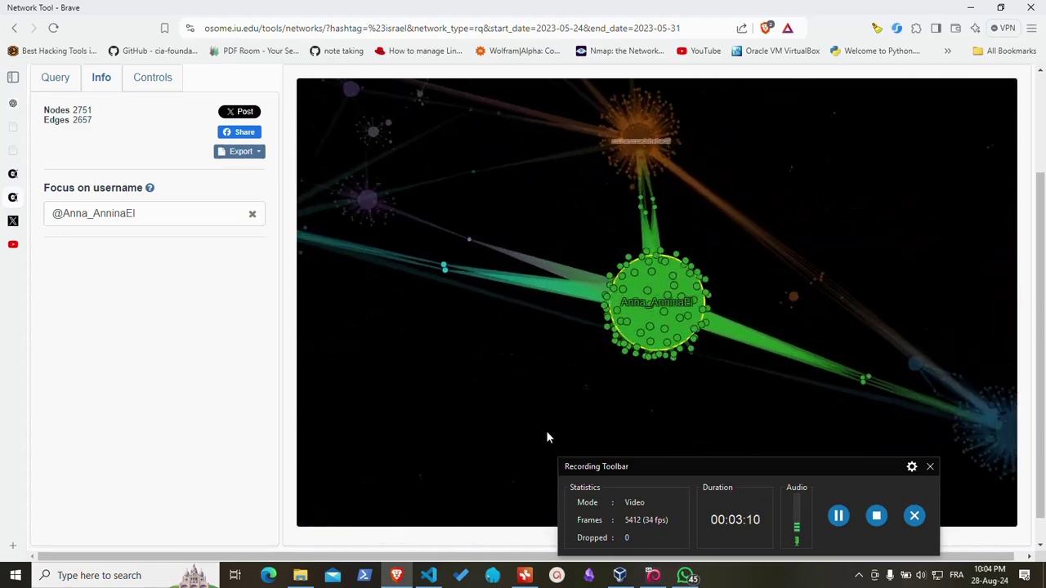
pyautogui.scroll(-2, 392, 314)
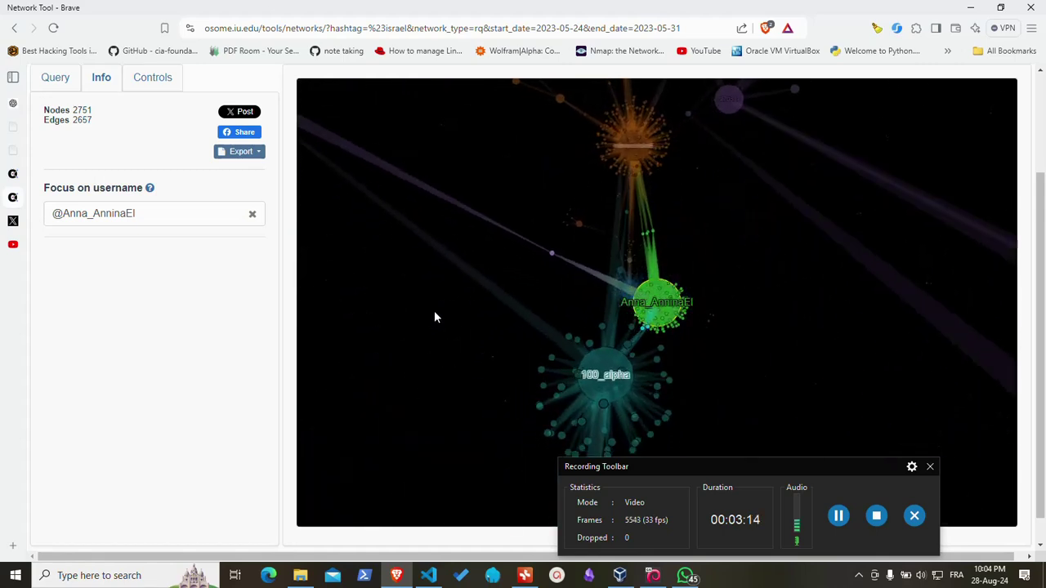
# Step: Refocus on the account matching '100' (58 retweets/quotes) and open its profile in a new tab
pyautogui.doubleClick(117, 214)
pyautogui.write('100')
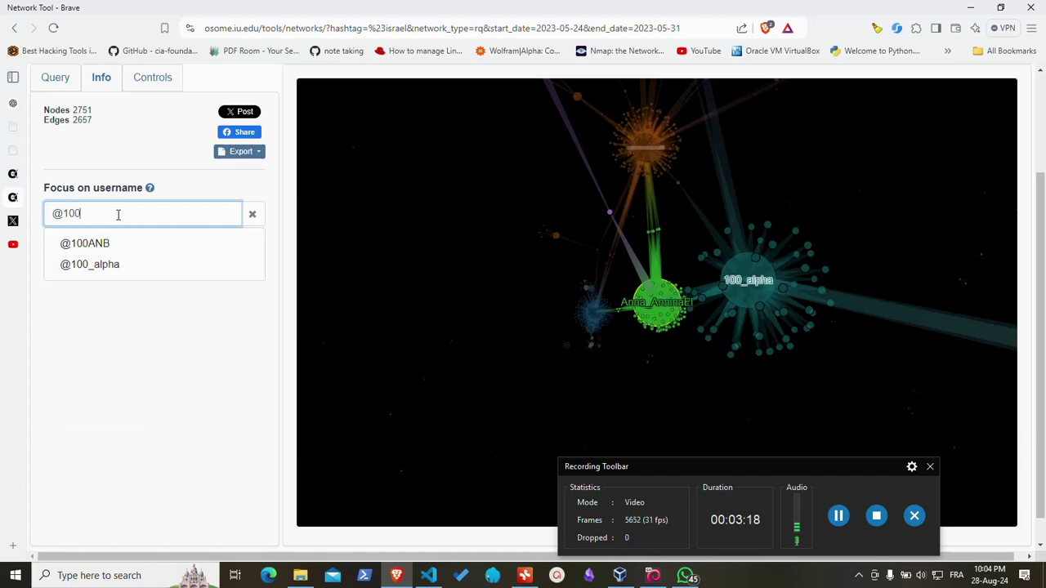
pyautogui.click(104, 265)
pyautogui.rightClick(76, 260)
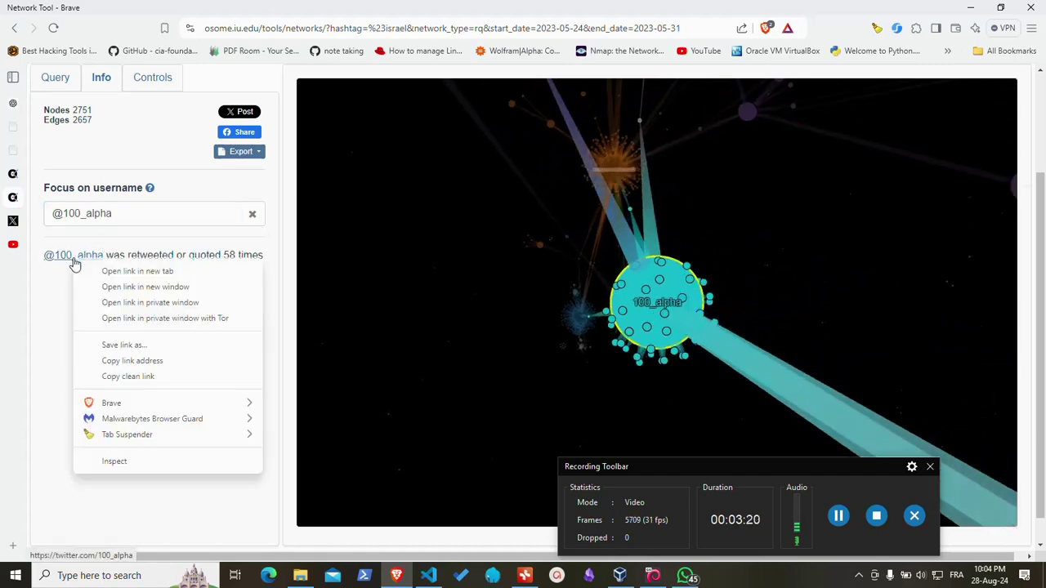
pyautogui.click(110, 275)
# Step: Briefly view that account's X profile, then head back toward the network tool
pyautogui.click(13, 248)
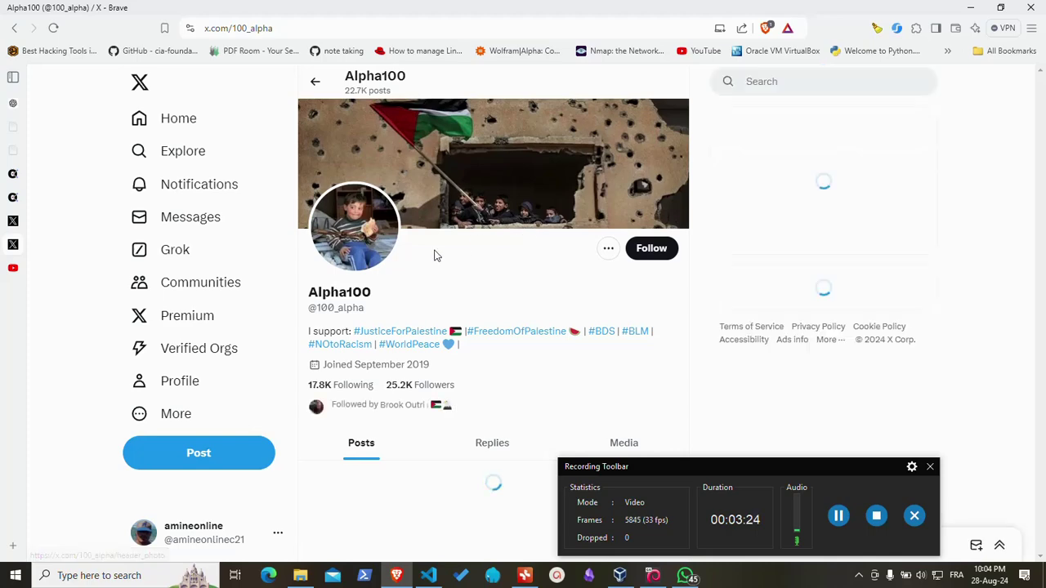
pyautogui.scroll(-1, 433, 252)
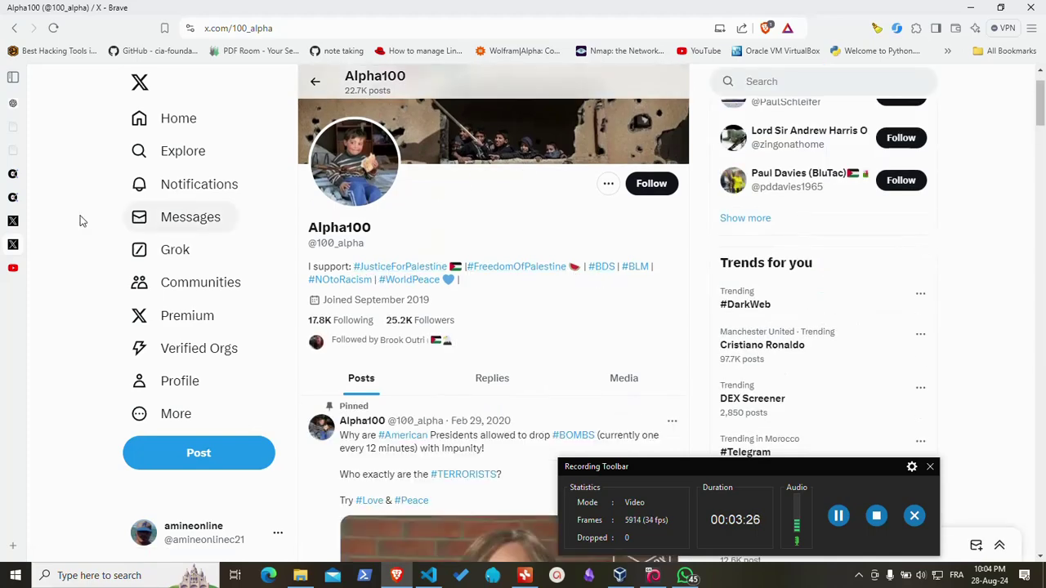
pyautogui.click(24, 220)
# Step: Return to the network tool and rotate and zoom the graph to view the surrounding clusters
pyautogui.click(25, 199)
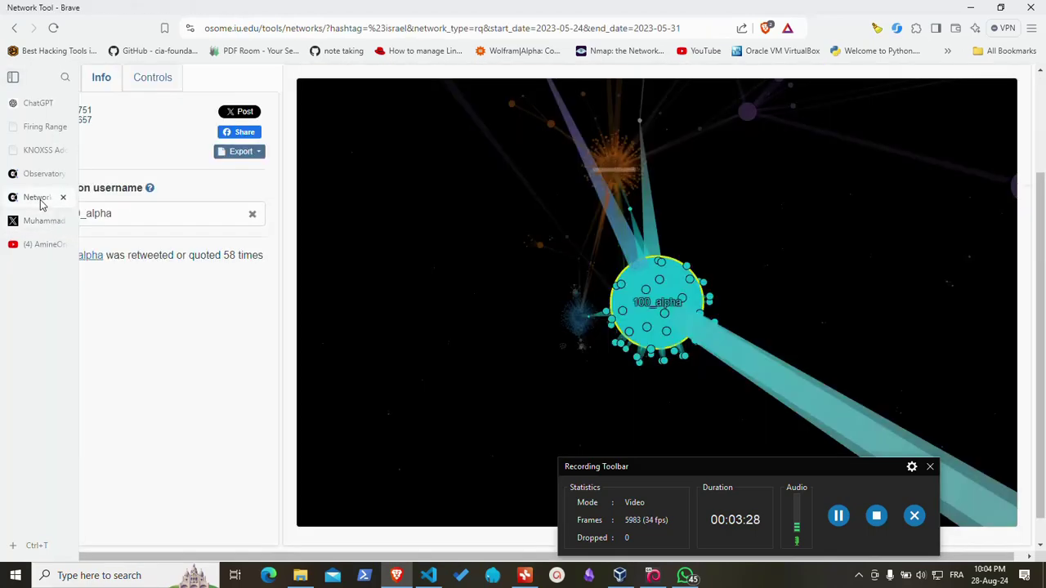
pyautogui.scroll(-5, 757, 248)
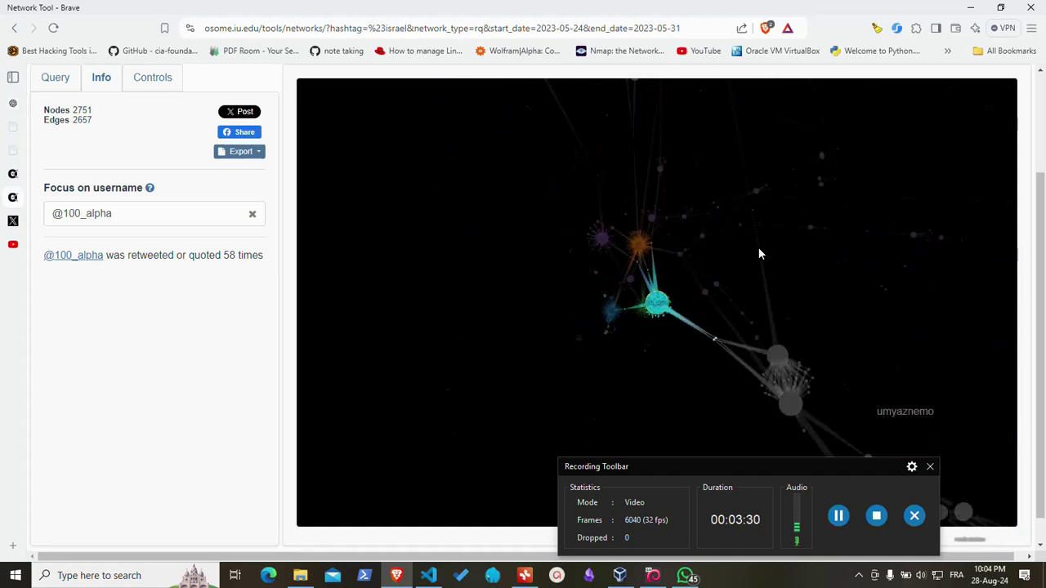
pyautogui.moveTo(784, 306)
pyautogui.mouseDown()
pyautogui.moveTo(558, 302)
pyautogui.moveTo(405, 325)
pyautogui.mouseUp()
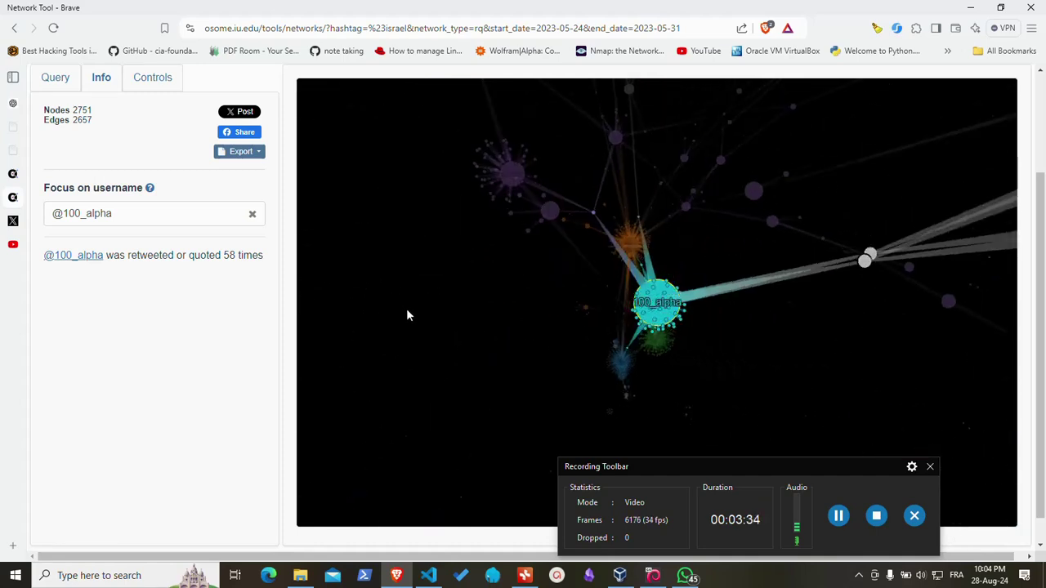
pyautogui.scroll(5, 644, 375)
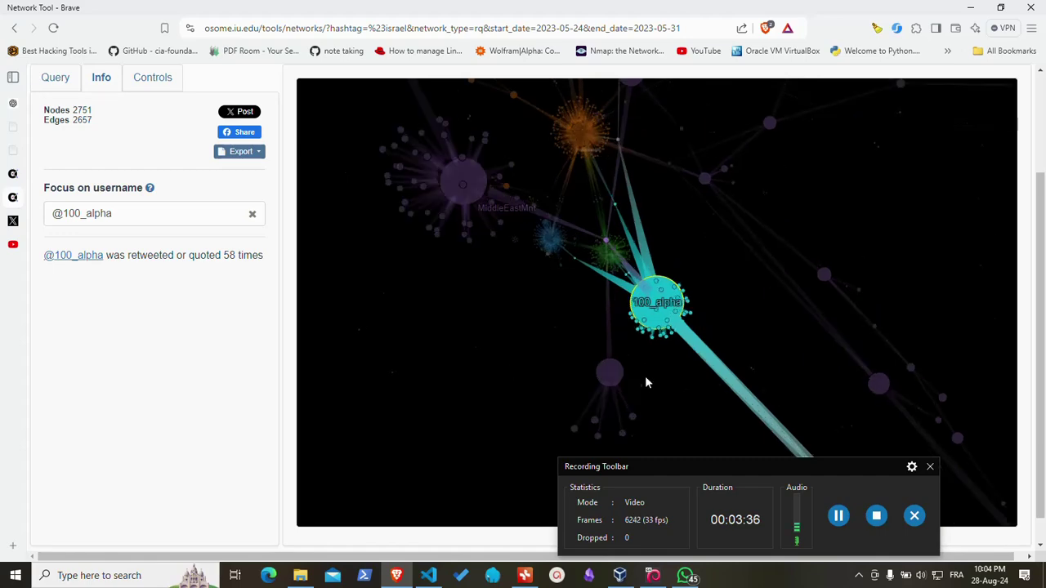
pyautogui.moveTo(613, 393); pyautogui.dragTo(455, 391)
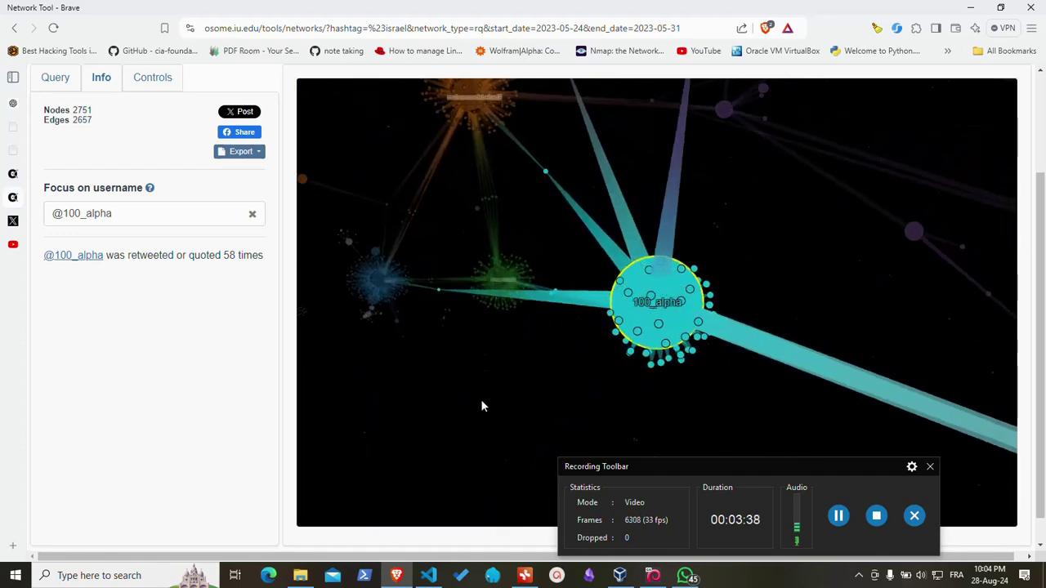
pyautogui.scroll(-5, 466, 433)
pyautogui.scroll(-3, 480, 384)
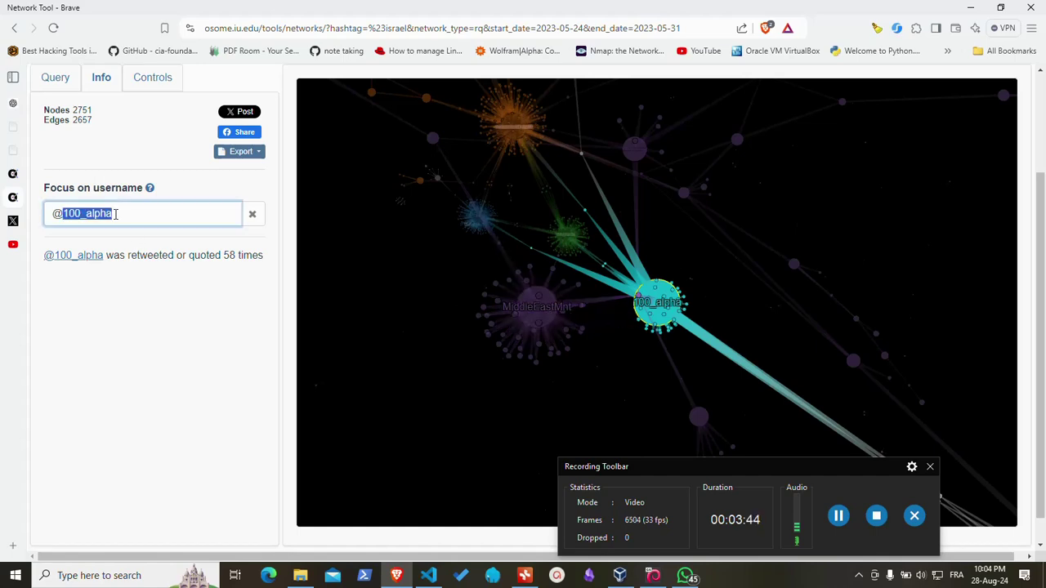
pyautogui.write('Midd')
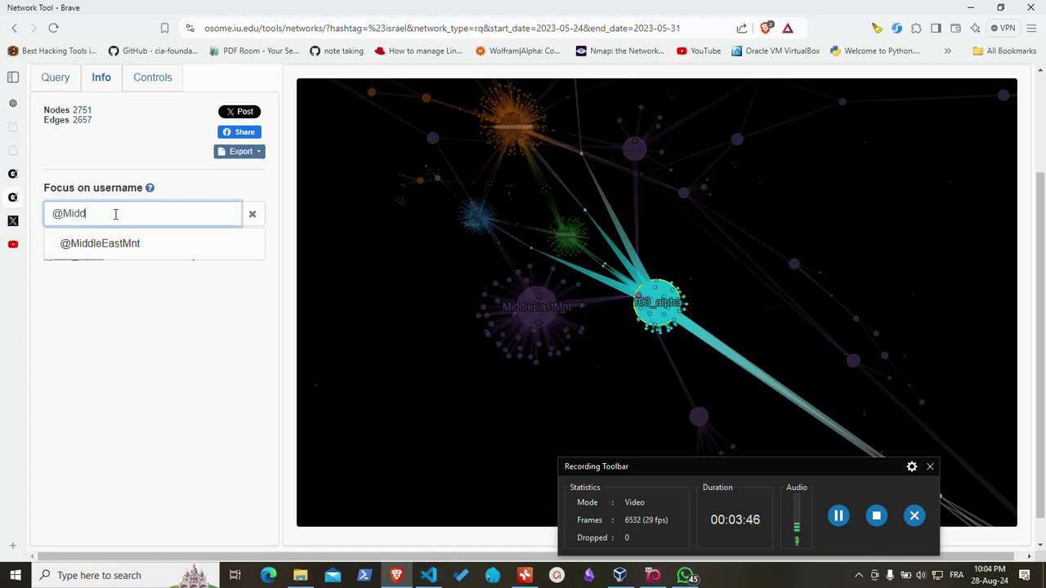
pyautogui.click(123, 243)
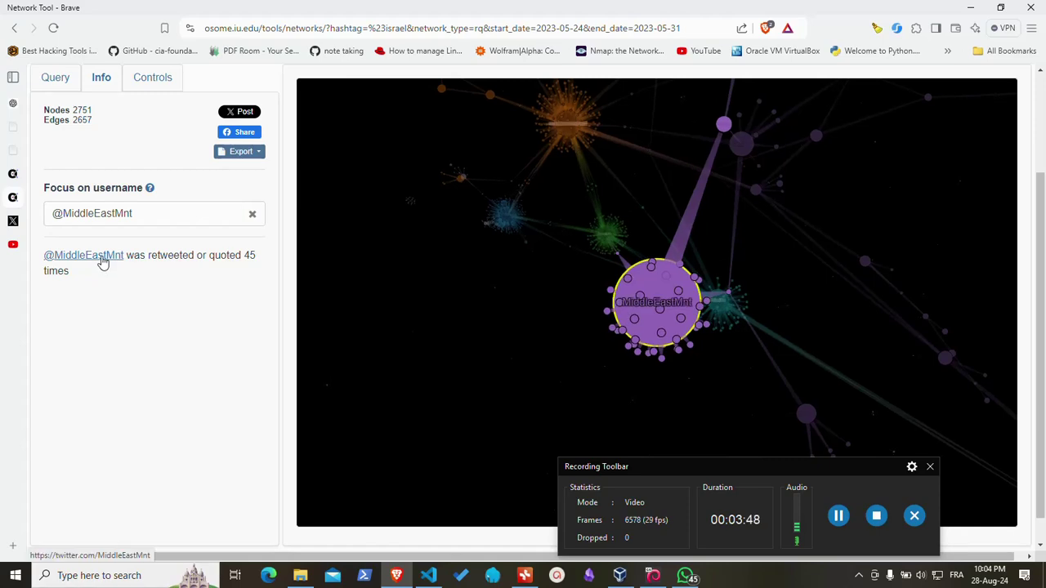
pyautogui.rightClick(102, 262)
pyautogui.click(142, 268)
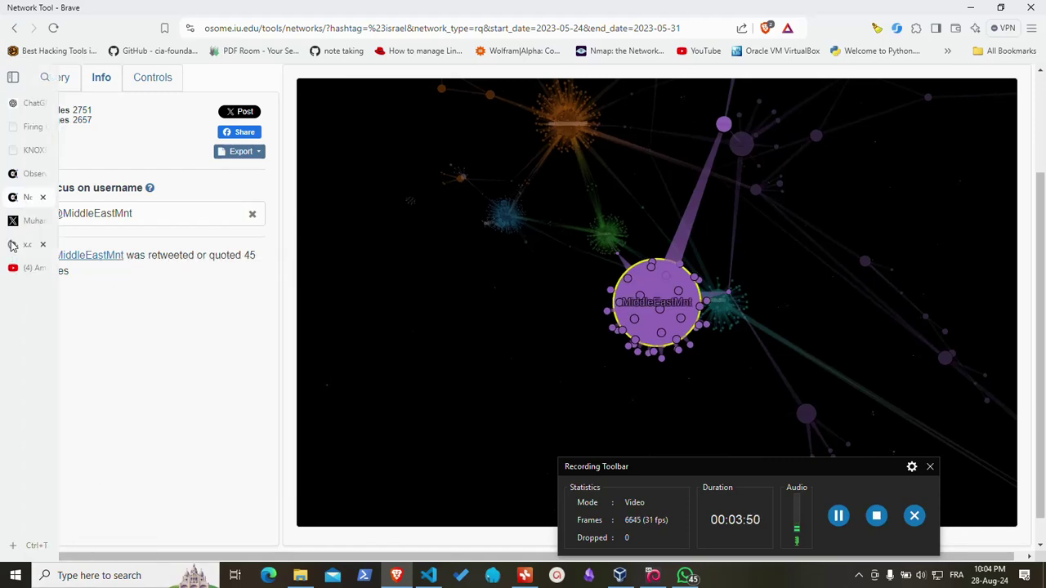
pyautogui.click(102, 247)
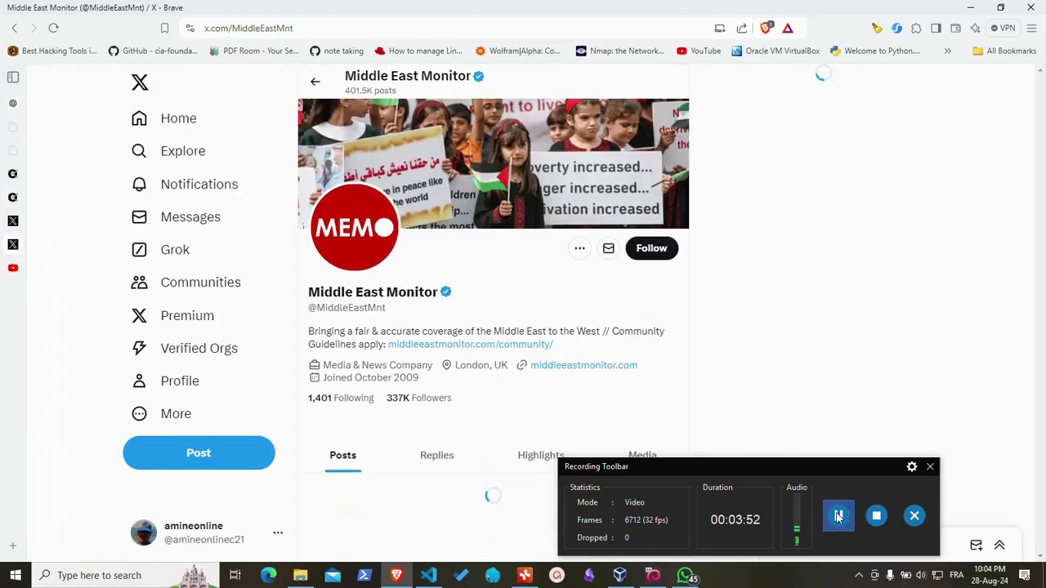
pyautogui.scroll(-4, 490, 343)
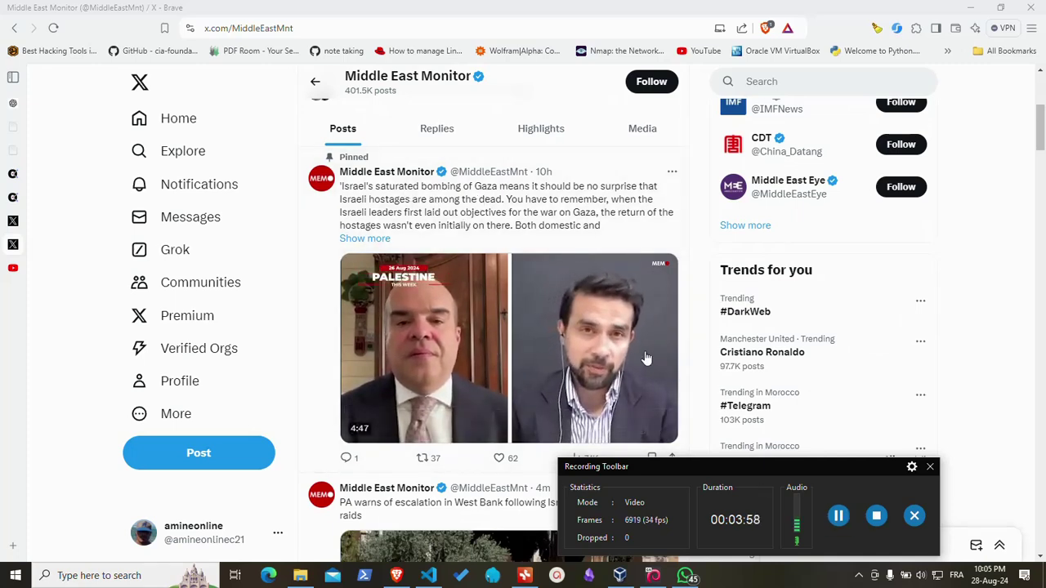
pyautogui.scroll(5, 205, 169)
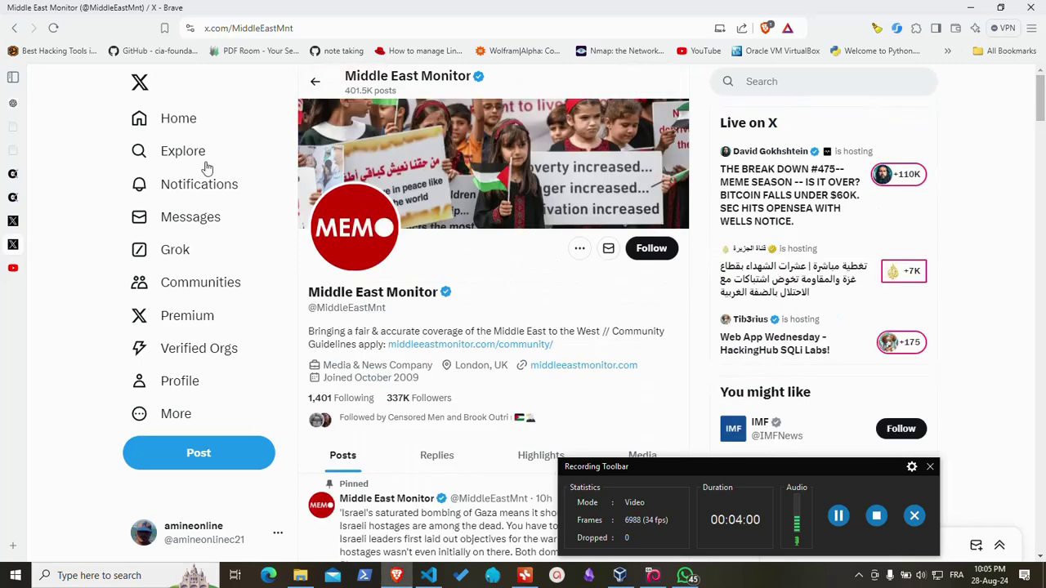
# Step: From the X home feed, open the search results for the اليهود المغاربه trend
pyautogui.click(177, 118)
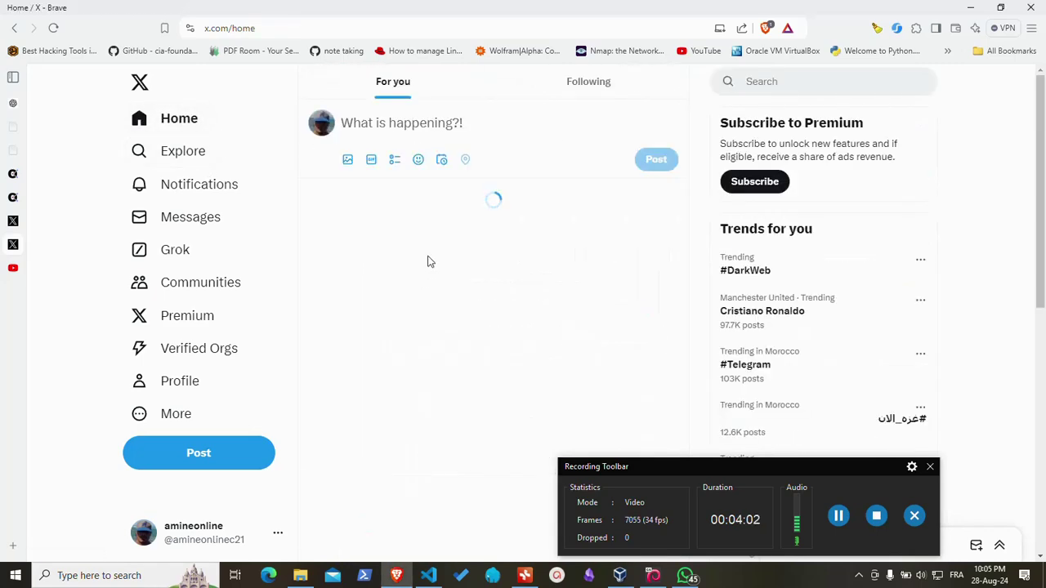
pyautogui.scroll(-2, 831, 313)
pyautogui.scroll(-3, 766, 311)
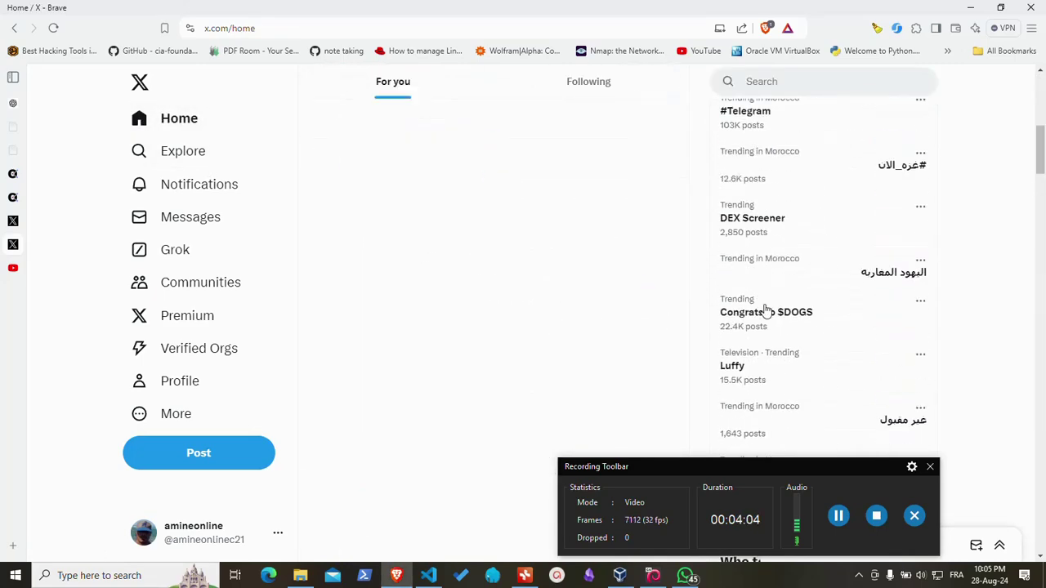
pyautogui.scroll(-3, 766, 310)
pyautogui.scroll(3, 766, 311)
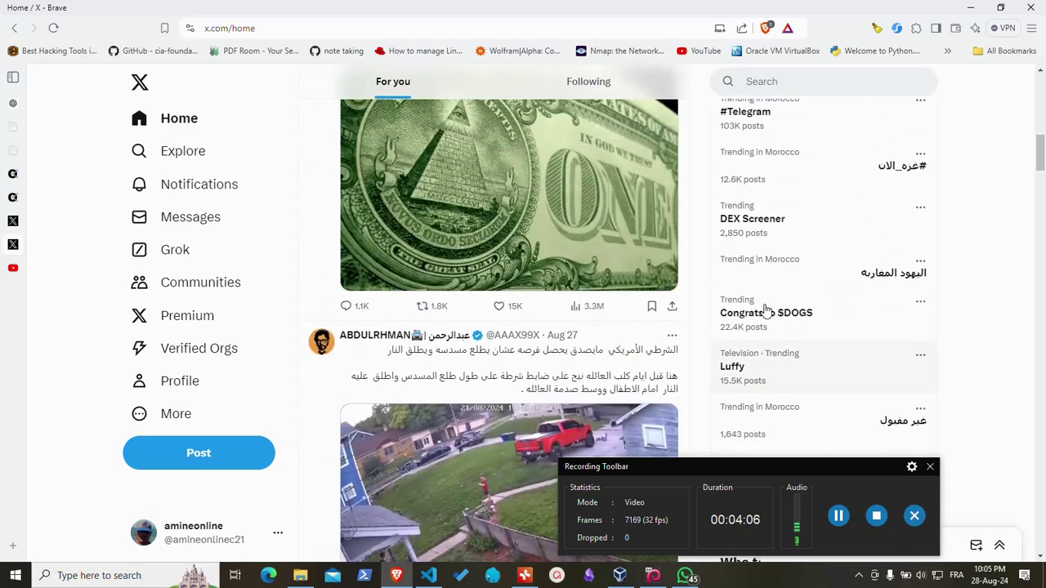
pyautogui.scroll(1, 766, 311)
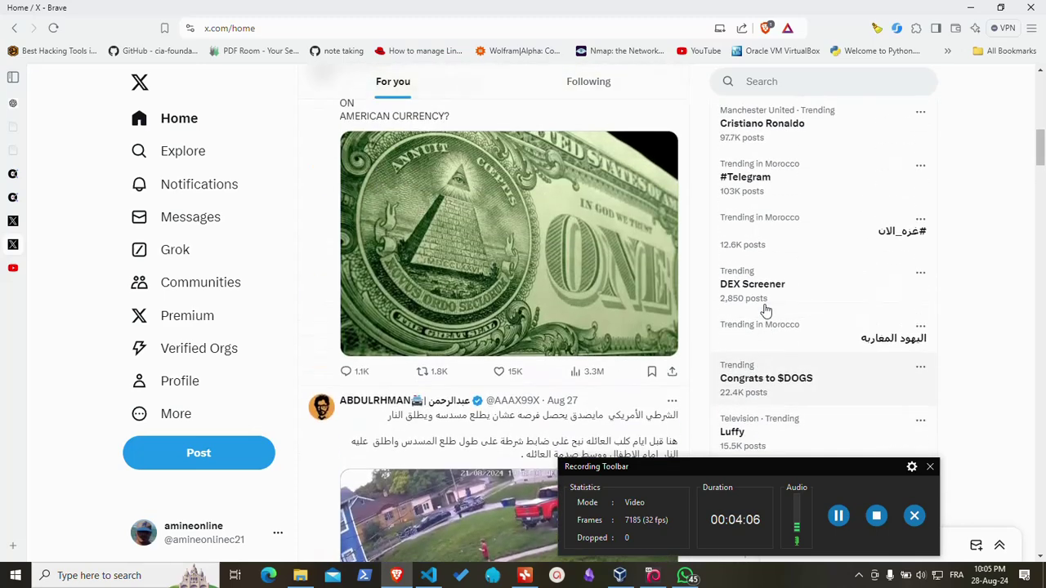
pyautogui.click(878, 343)
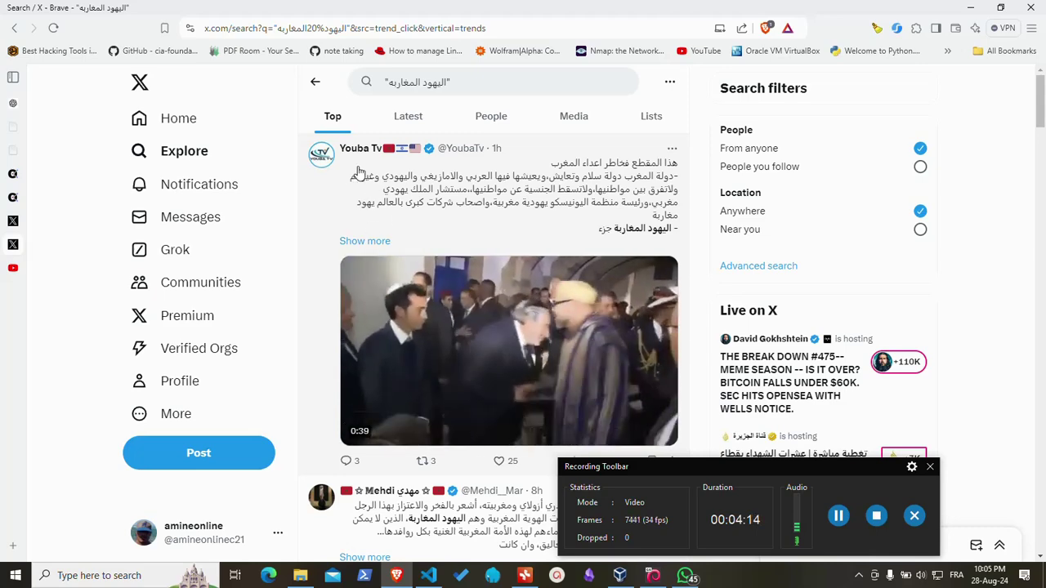
pyautogui.moveTo(360, 148)
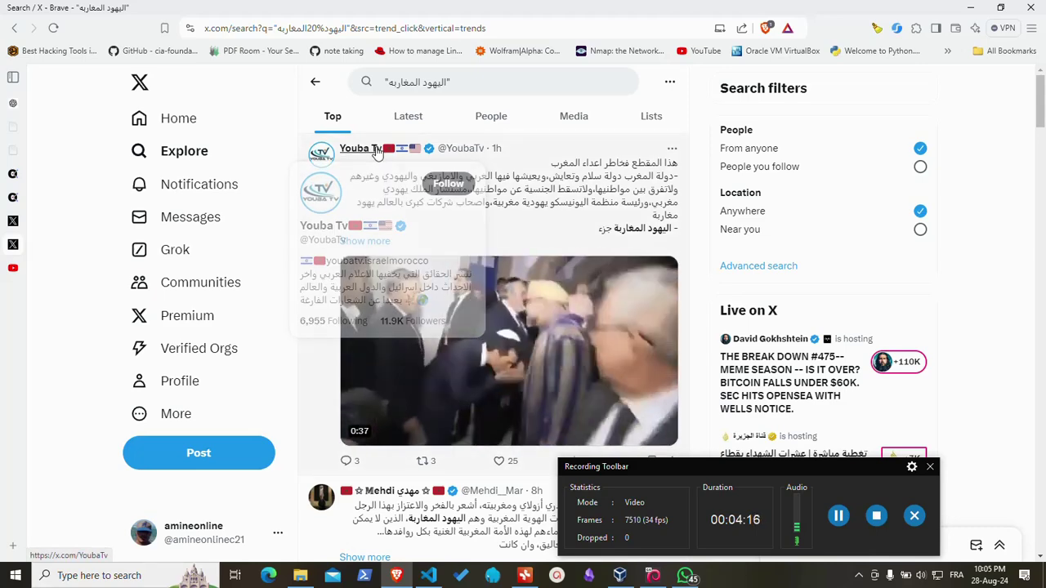
# Step: Copy a clean link to the Youba Tv profile and return to the OSoMe tools page
pyautogui.rightClick(370, 154)
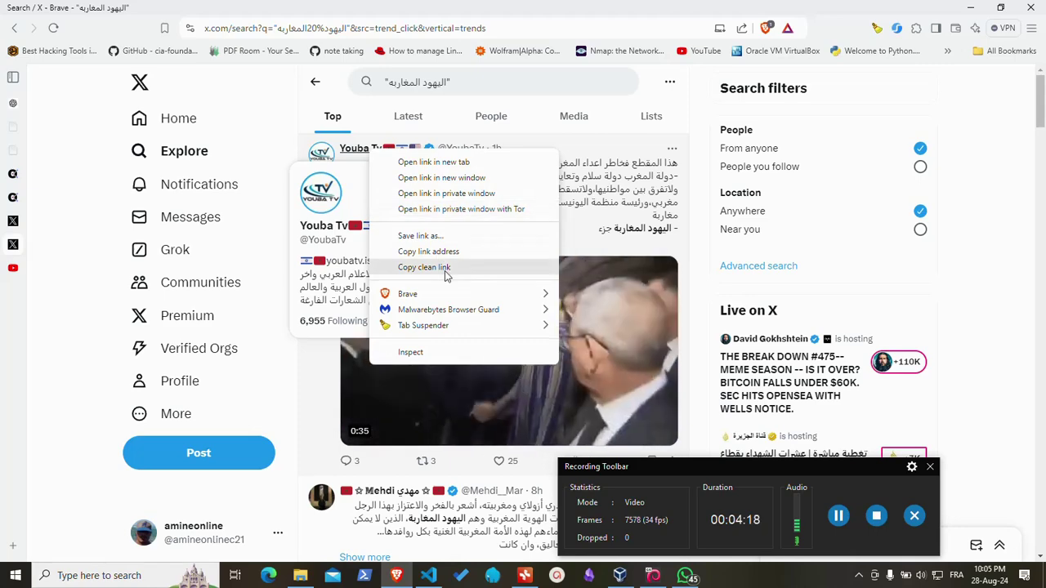
pyautogui.click(445, 267)
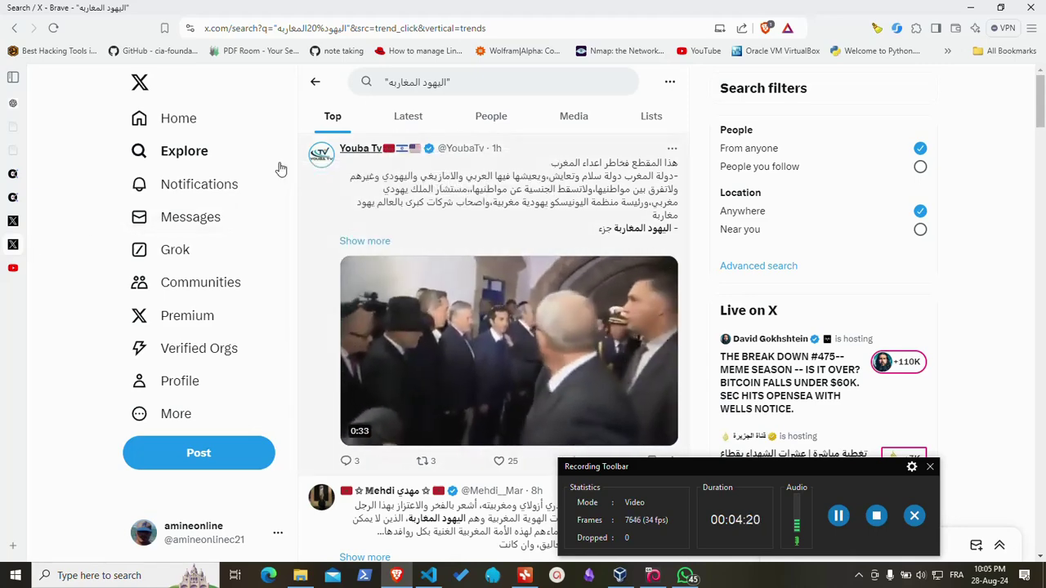
pyautogui.click(12, 173)
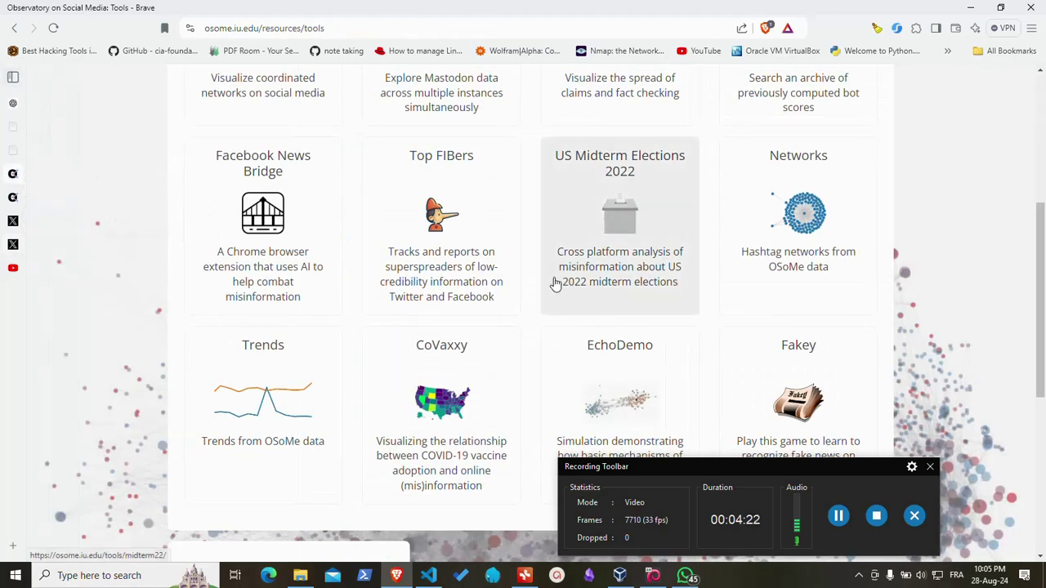
# Step: Open Botometer X from the OSoMe tools page in a new tab
pyautogui.scroll(-3, 555, 282)
pyautogui.scroll(5, 554, 283)
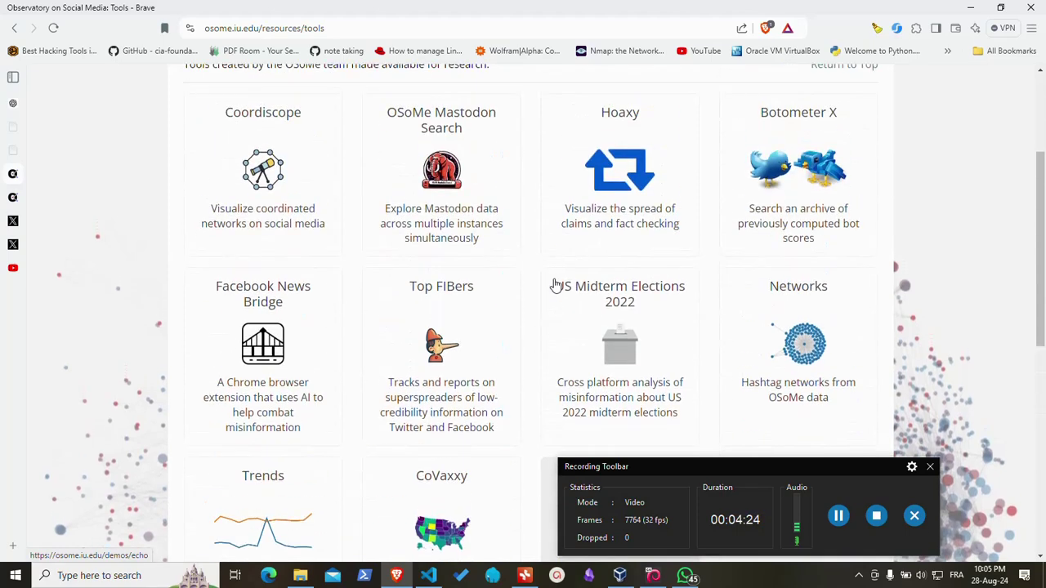
pyautogui.rightClick(809, 235)
pyautogui.click(841, 241)
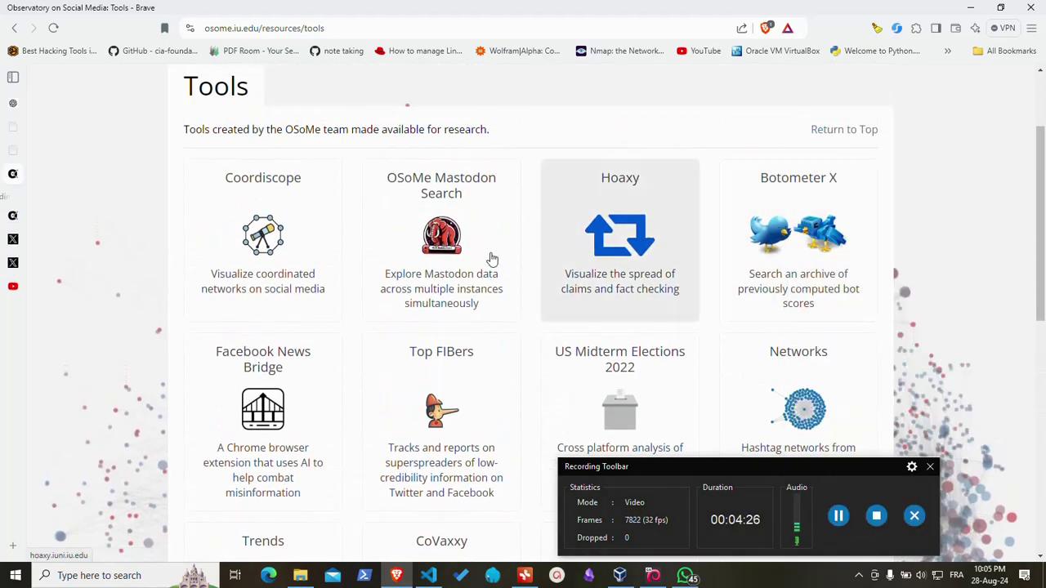
pyautogui.click(15, 199)
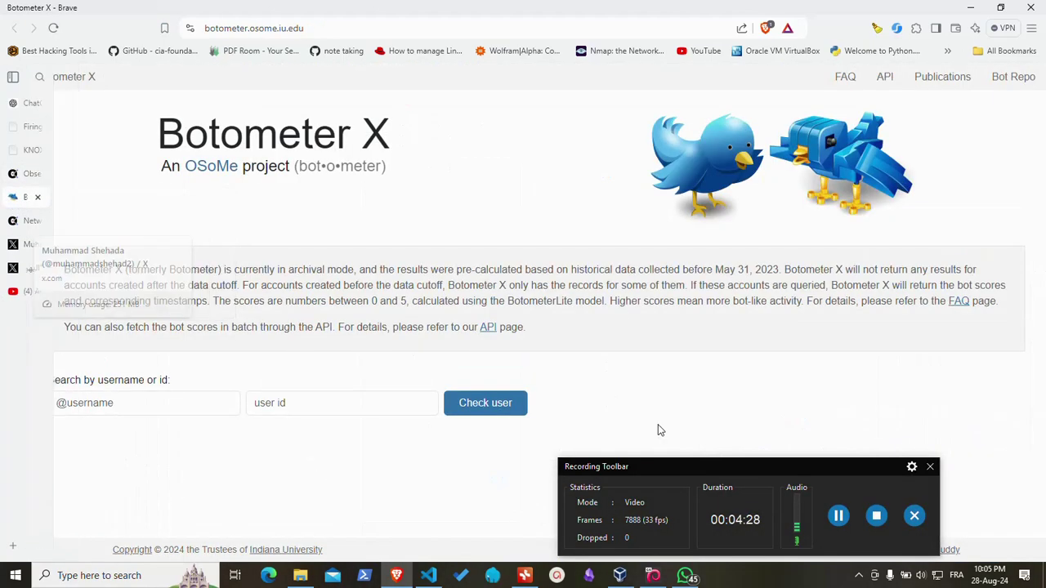
# Step: Paste the Youba Tv profile link as the username and check it; YoubaTv is not found
pyautogui.rightClick(90, 403)
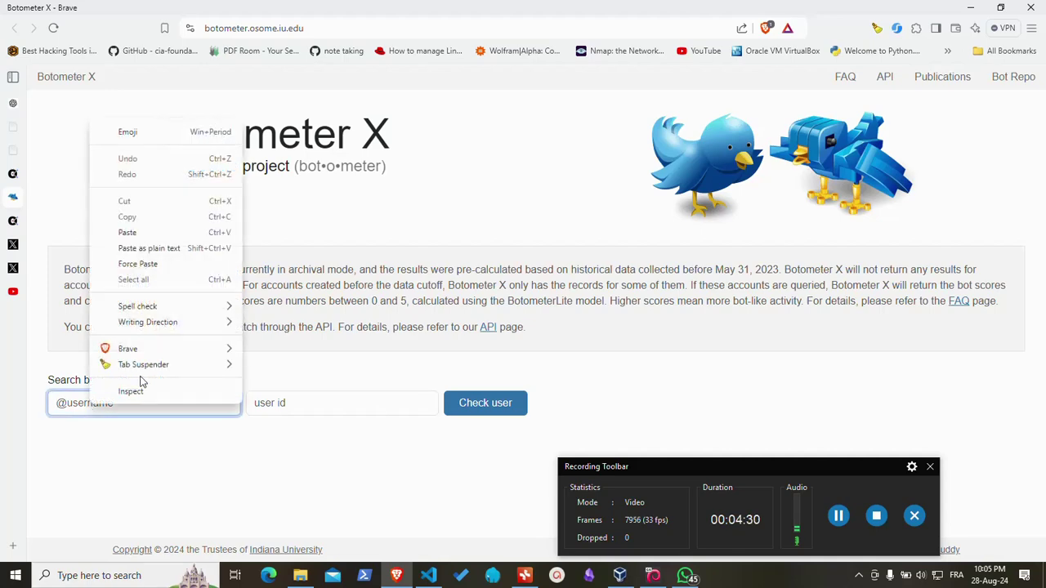
pyautogui.click(127, 232)
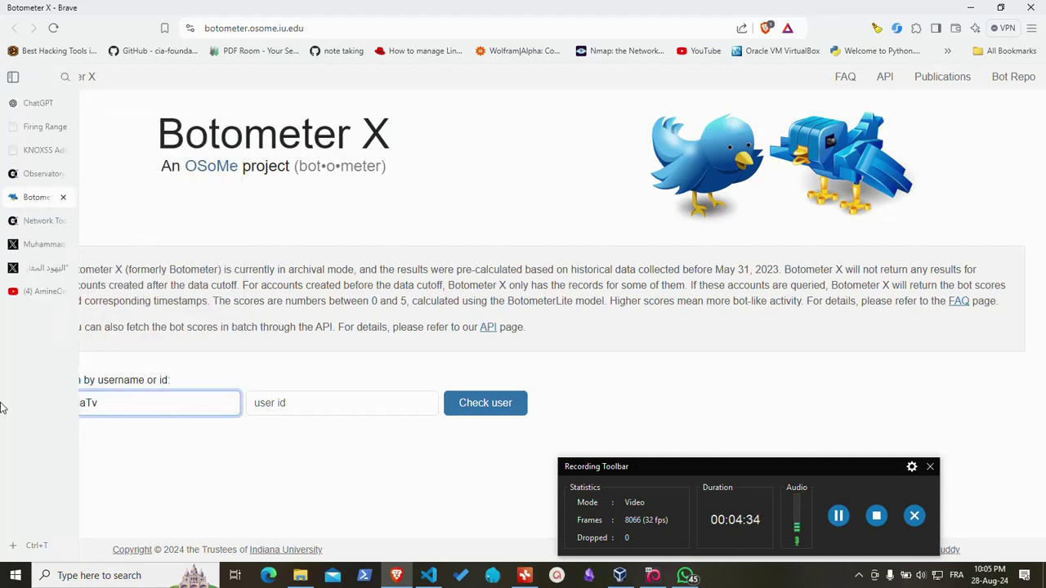
pyautogui.click(511, 409)
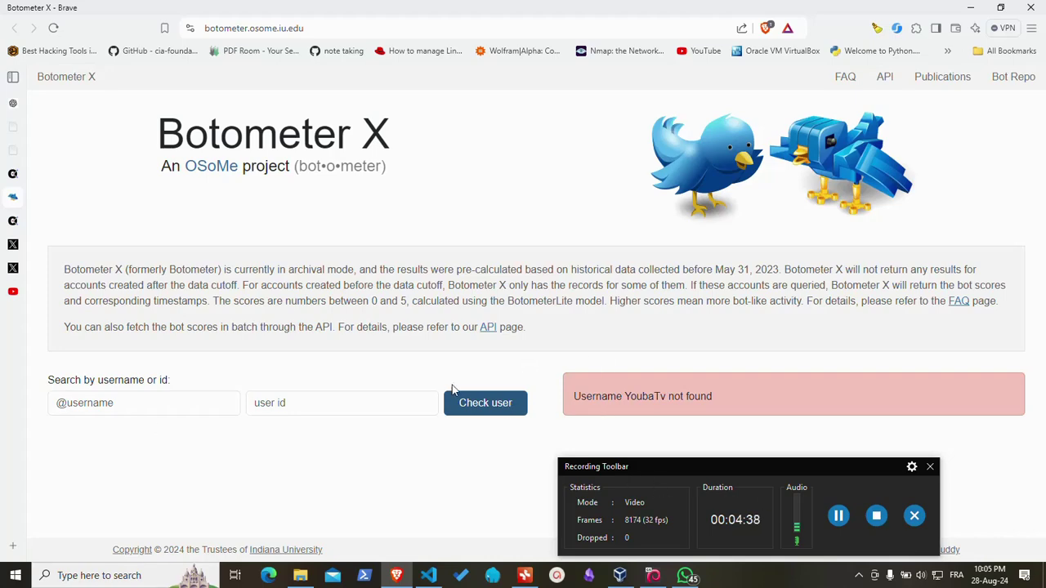
# Step: Copy a clean profile link for the second post's author in the X search results
pyautogui.moveTo(13, 244)
pyautogui.click(33, 245)
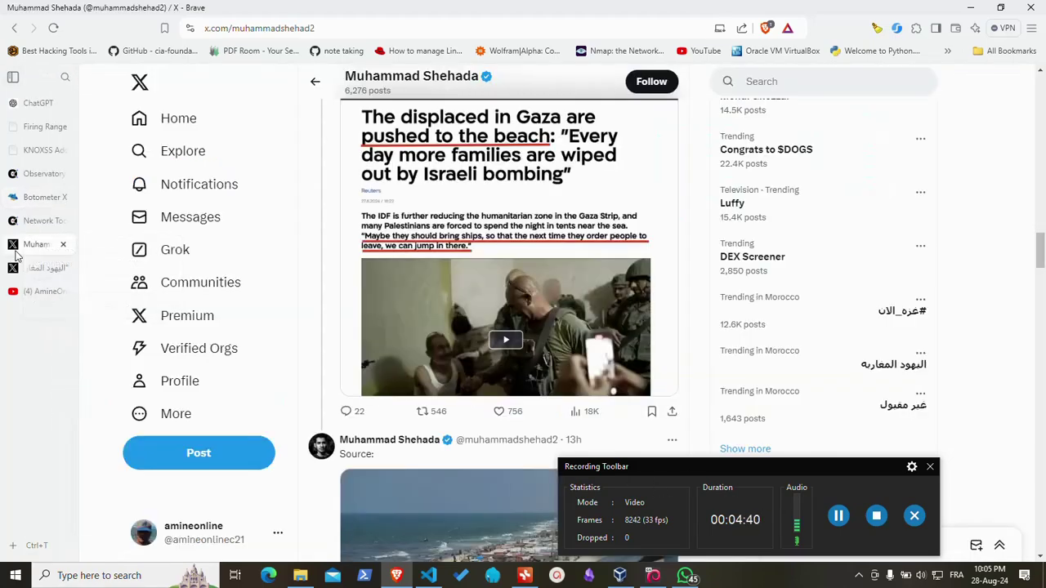
pyautogui.click(25, 272)
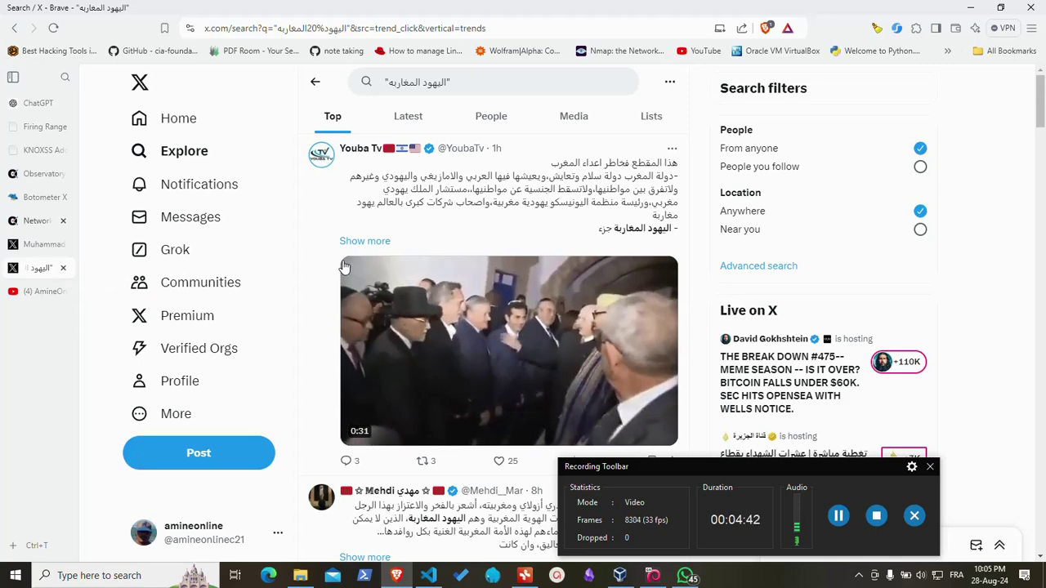
pyautogui.scroll(-3, 357, 270)
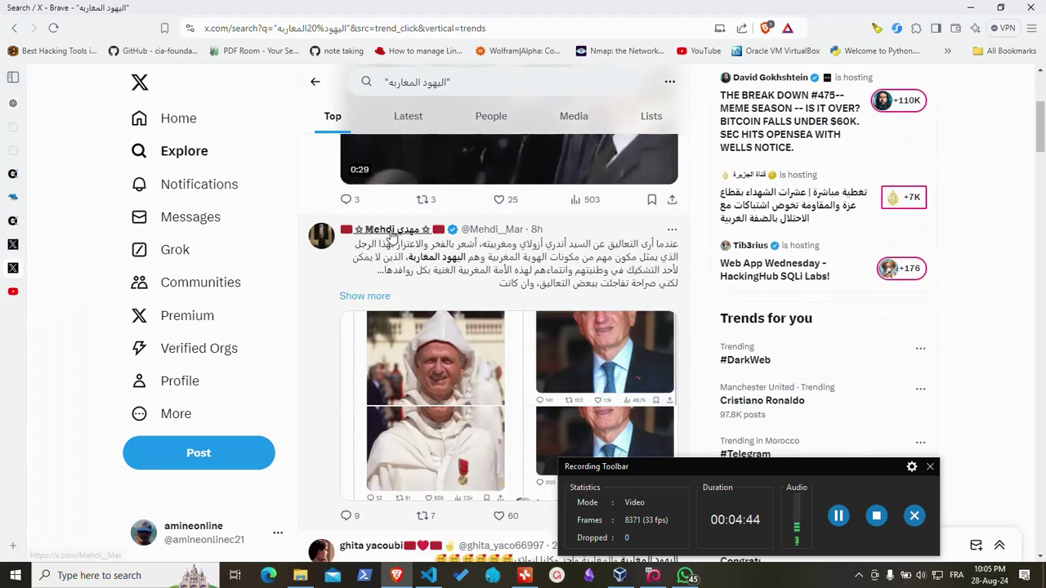
pyautogui.rightClick(391, 235)
pyautogui.click(445, 348)
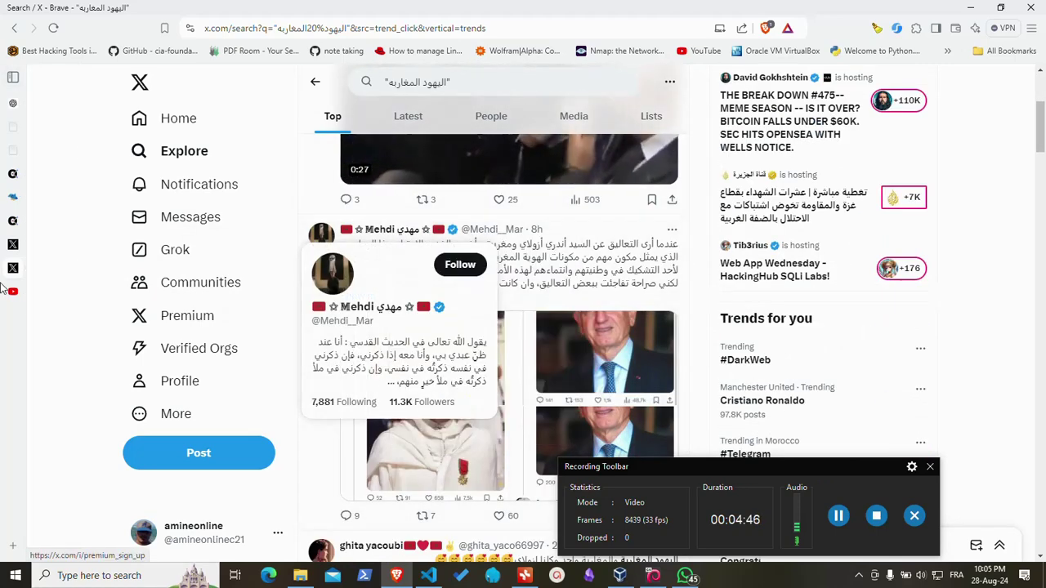
pyautogui.click(25, 221)
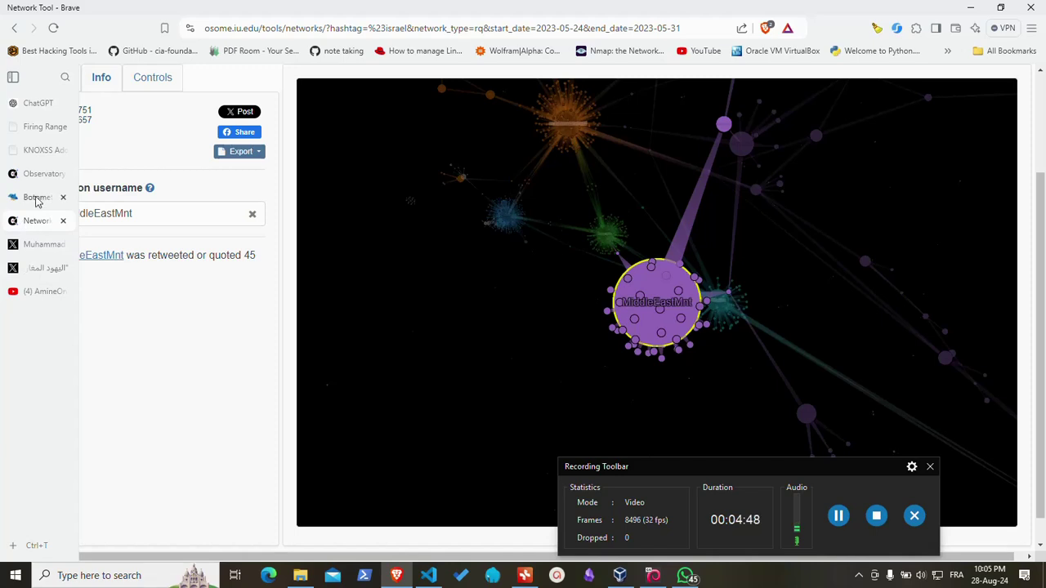
pyautogui.click(36, 201)
# Step: Check the second author's handle in Botometer X, which returns a bot score of 0.8/5
pyautogui.click(136, 402)
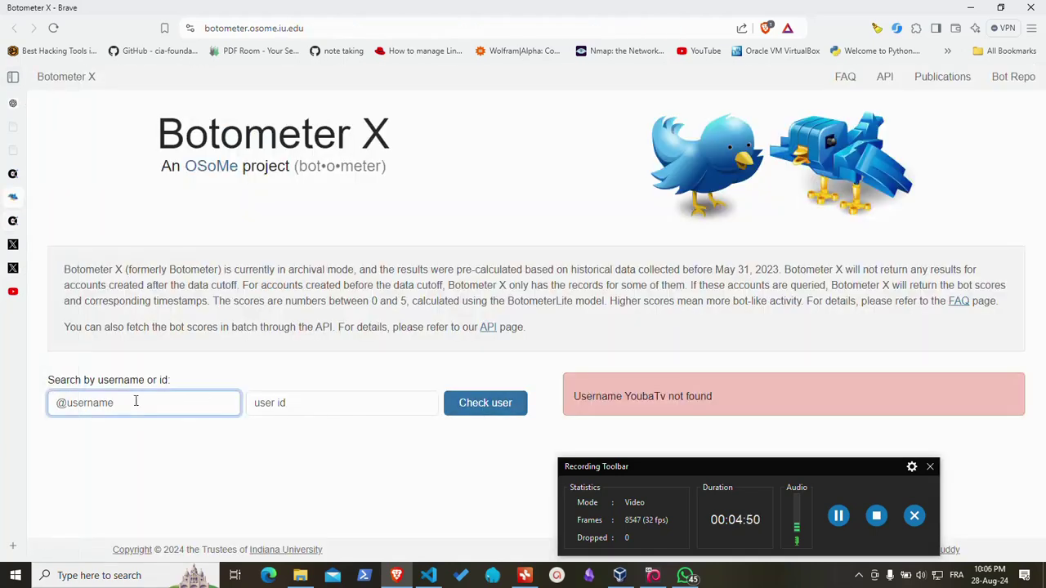
pyautogui.press('Return')
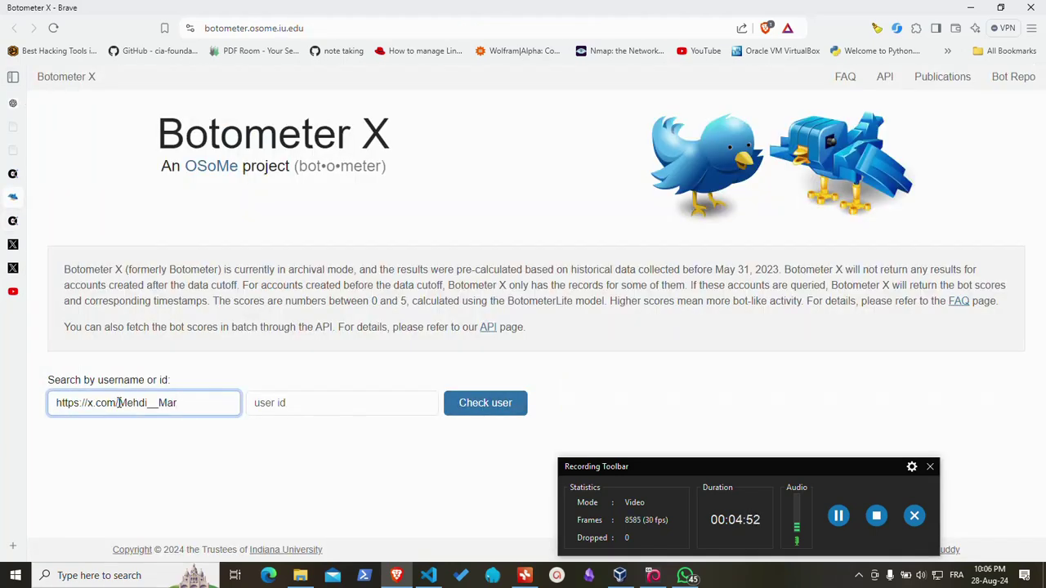
pyautogui.press('BackSpace')
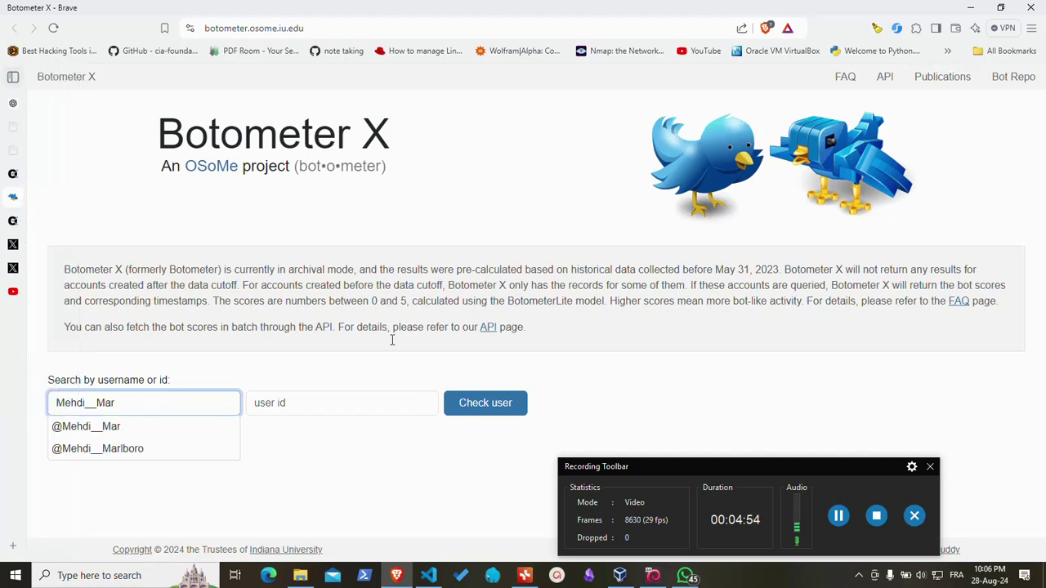
pyautogui.click(507, 415)
pyautogui.click(504, 407)
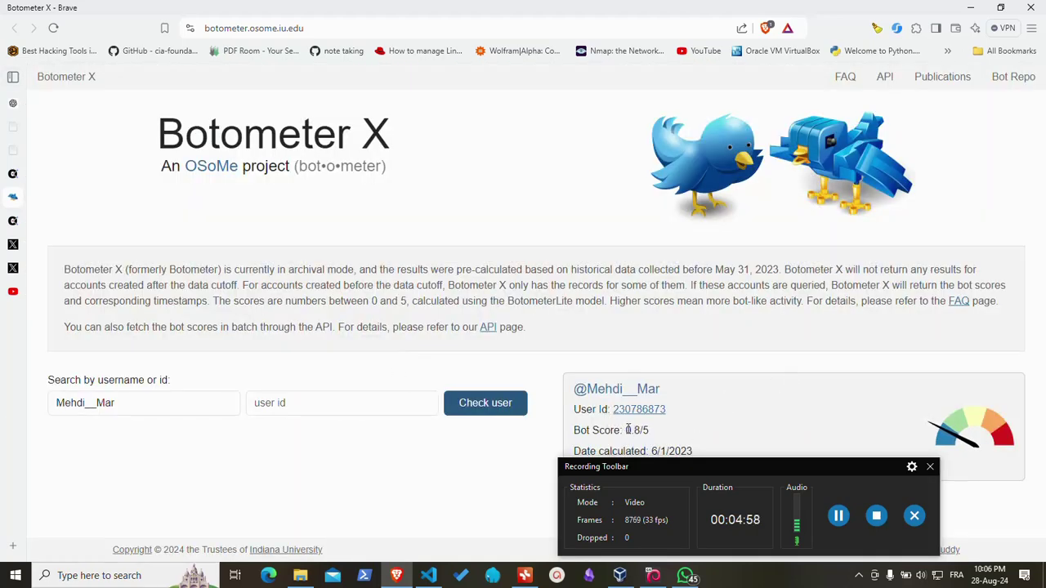
pyautogui.moveTo(628, 429); pyautogui.dragTo(637, 430)
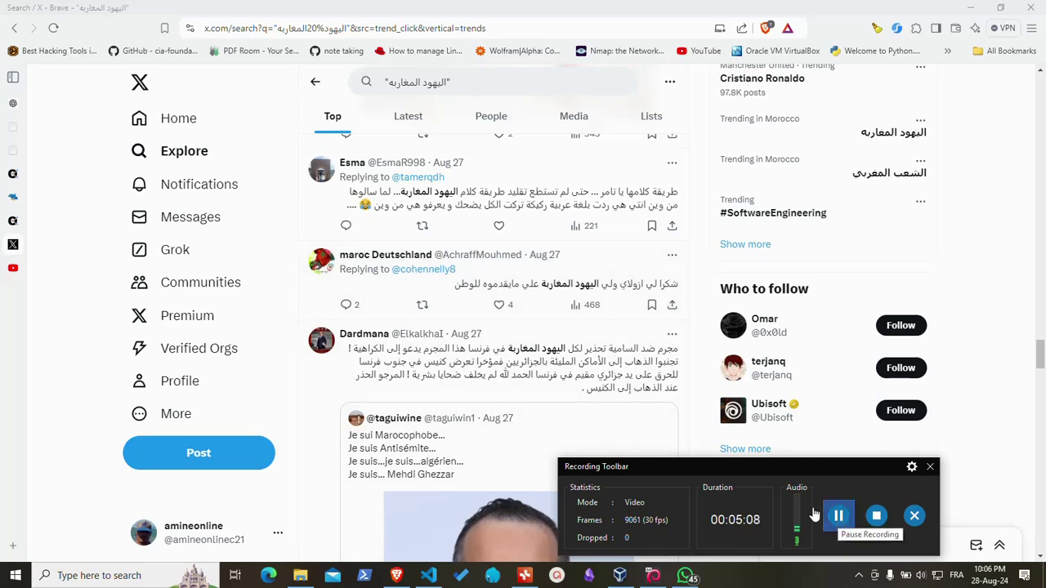
# Step: Scroll further through the X trend search results, then go back to the #israel network graph
pyautogui.scroll(-4, 353, 315)
pyautogui.scroll(-4, 357, 302)
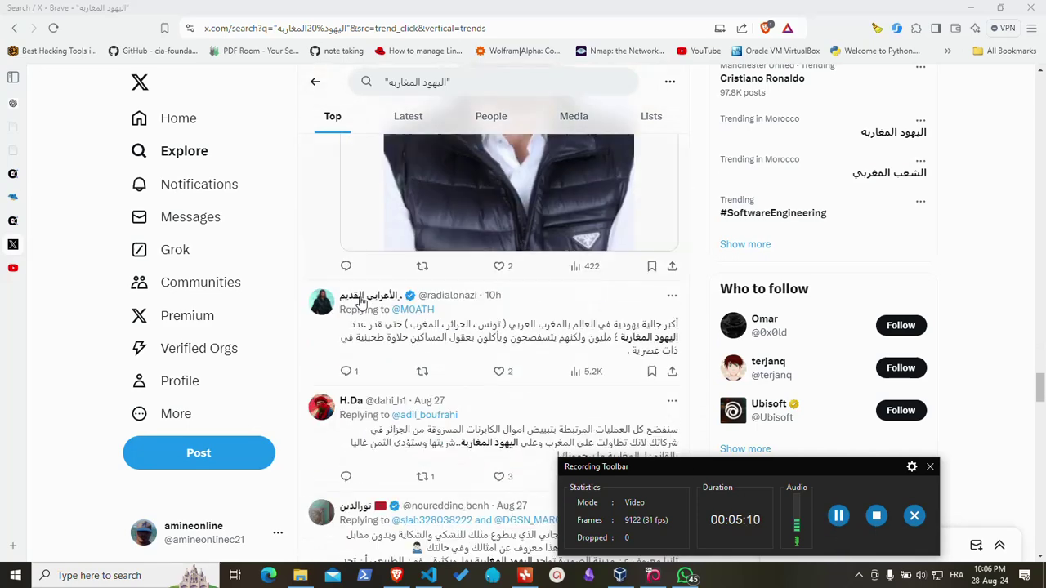
pyautogui.scroll(-4, 360, 302)
pyautogui.scroll(-3, 361, 303)
pyautogui.scroll(-4, 360, 303)
pyautogui.scroll(-4, 361, 303)
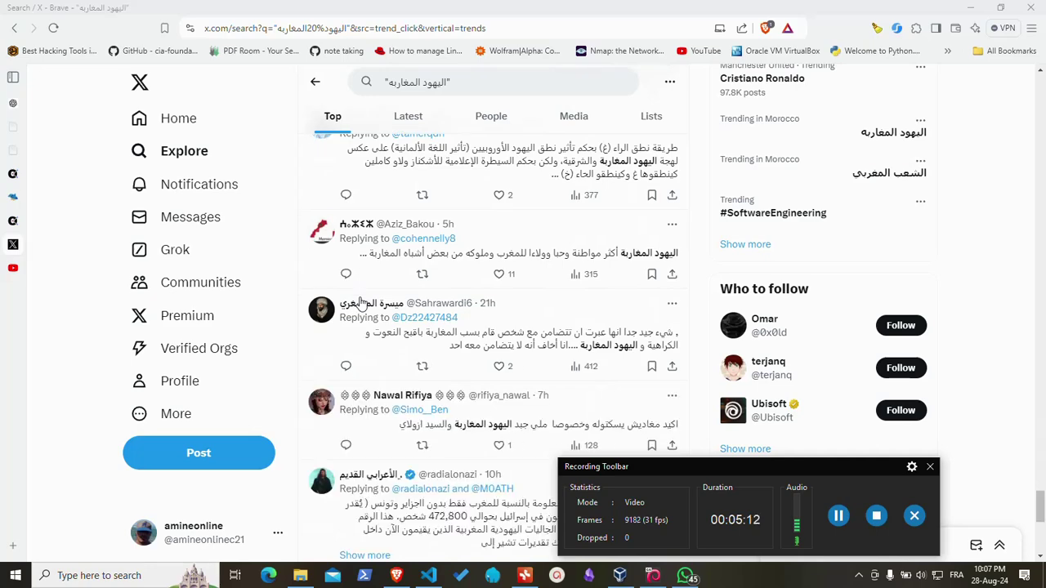
pyautogui.scroll(-4, 360, 304)
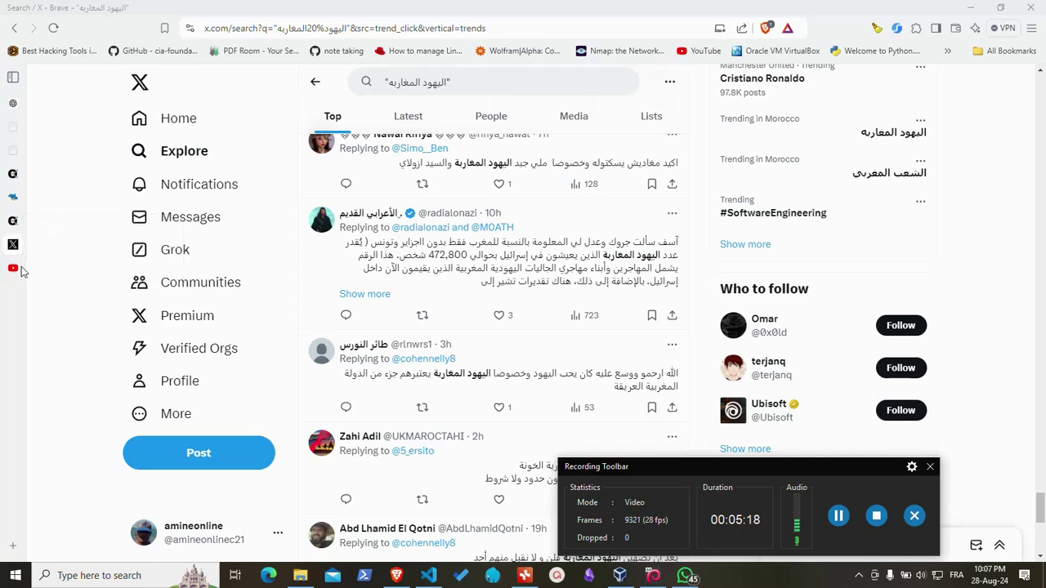
pyautogui.click(13, 221)
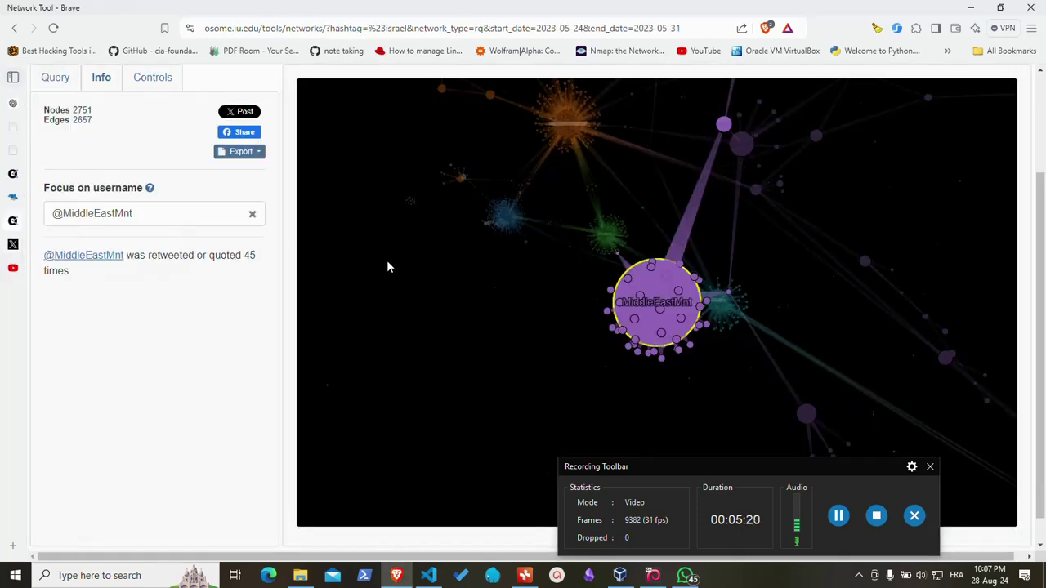
# Step: Scroll the Network Tool page down slightly
pyautogui.scroll(-1, 265, 235)
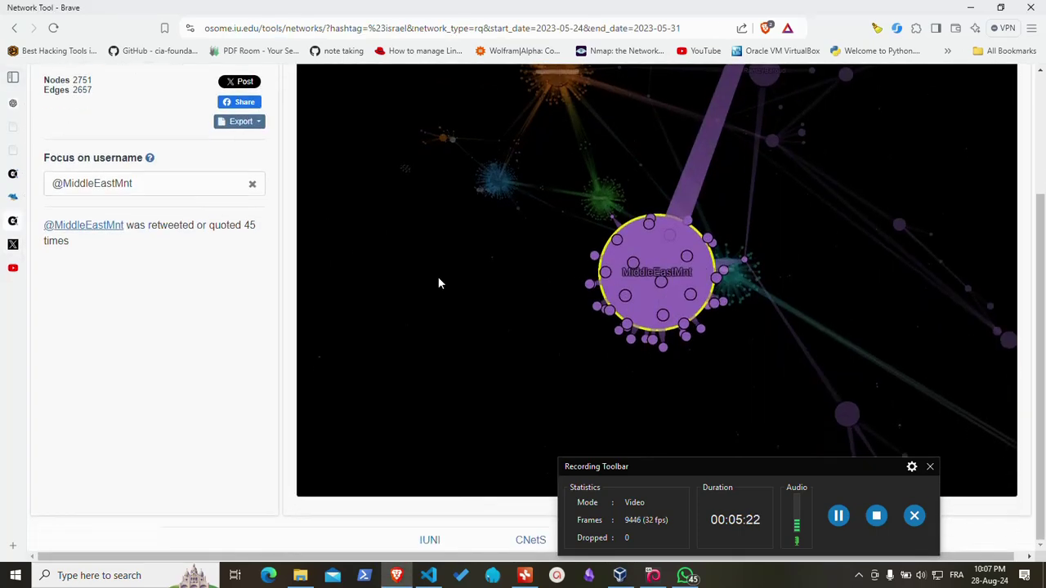